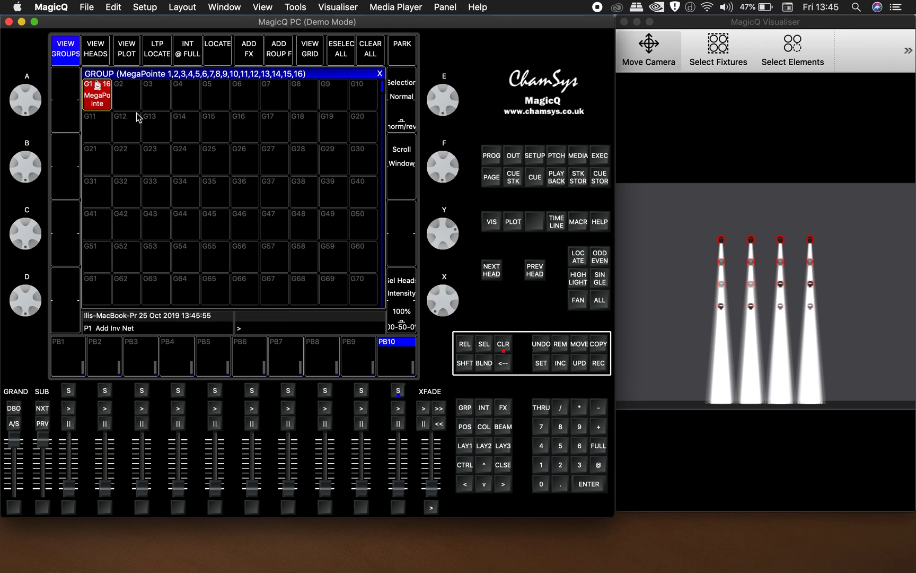
- Record the MegaPointe group's white colour as colour palette C21 and clear the programmer
{"action": "left_click", "coordinate": [483, 427]}
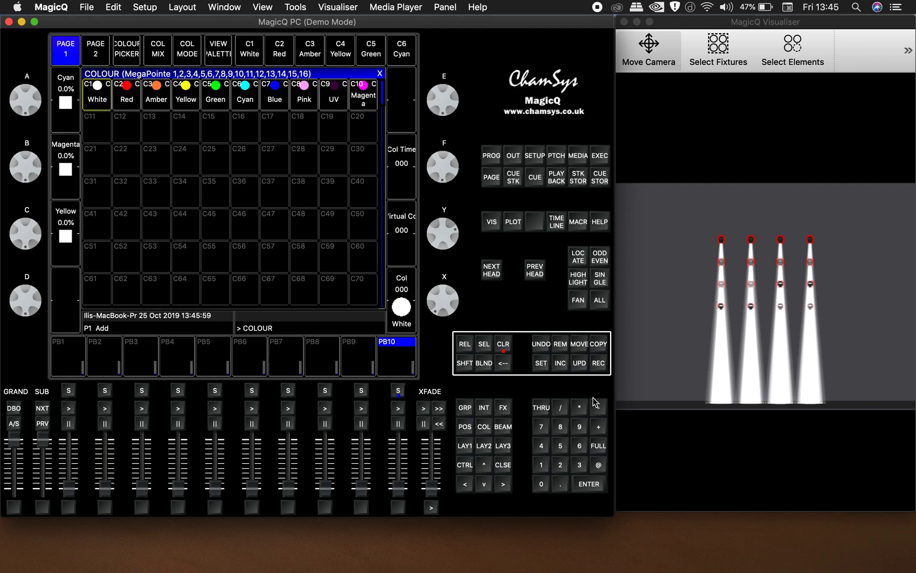
{"action": "left_click", "coordinate": [599, 367]}
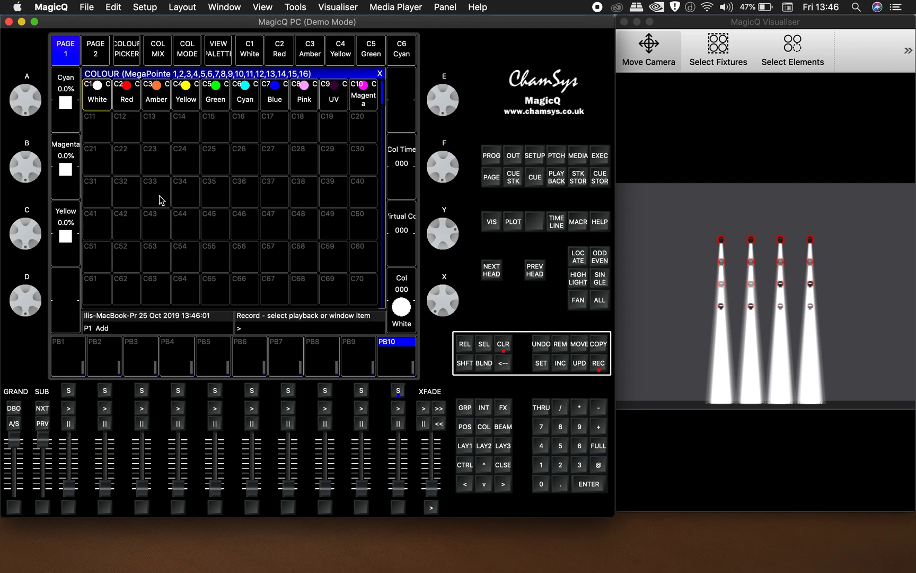
{"action": "left_click", "coordinate": [105, 168]}
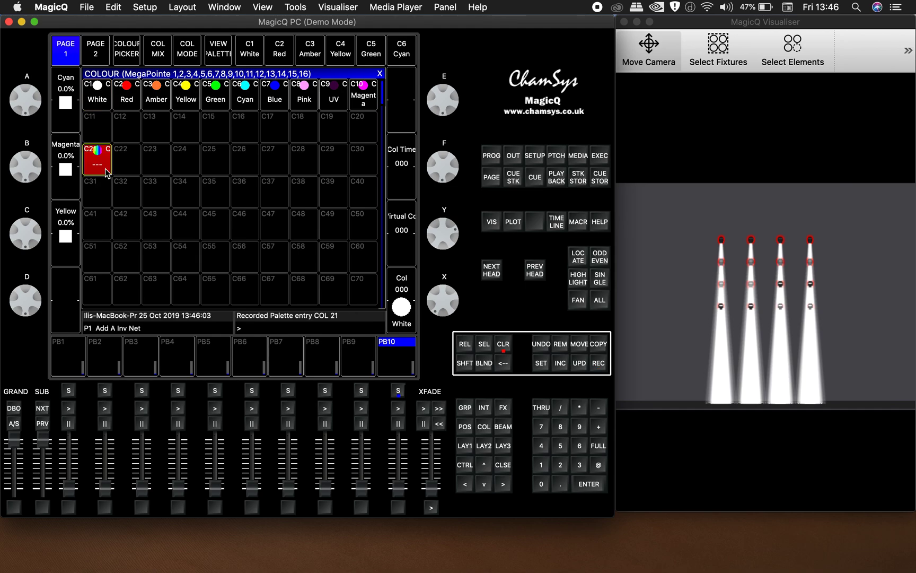
{"action": "left_click", "coordinate": [503, 348]}
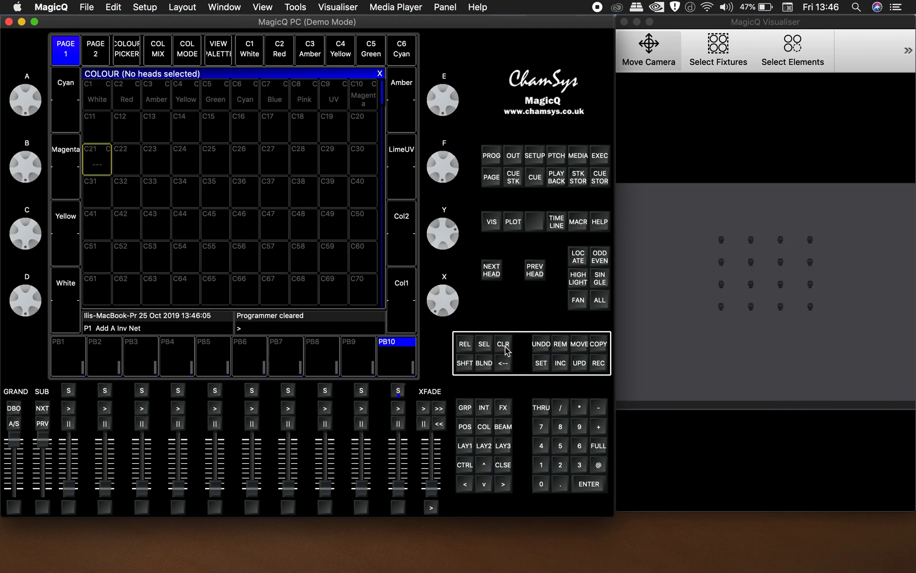
- Open the palette view of C21 to examine the colour values stored for each MegaPointe
{"action": "left_click", "coordinate": [99, 170]}
{"action": "left_click", "coordinate": [218, 51]}
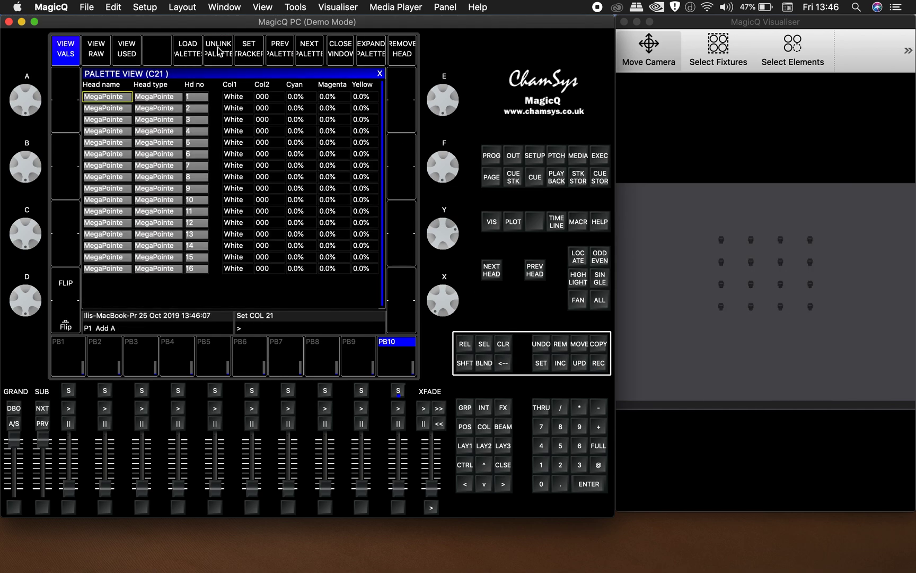
{"action": "left_click", "coordinate": [504, 348]}
- With the MegaPointe group selected, copy colour palettes C1 to C10 to Execute page 1 starting at the second top-row cell, and clear the programmer
{"action": "left_click", "coordinate": [465, 408]}
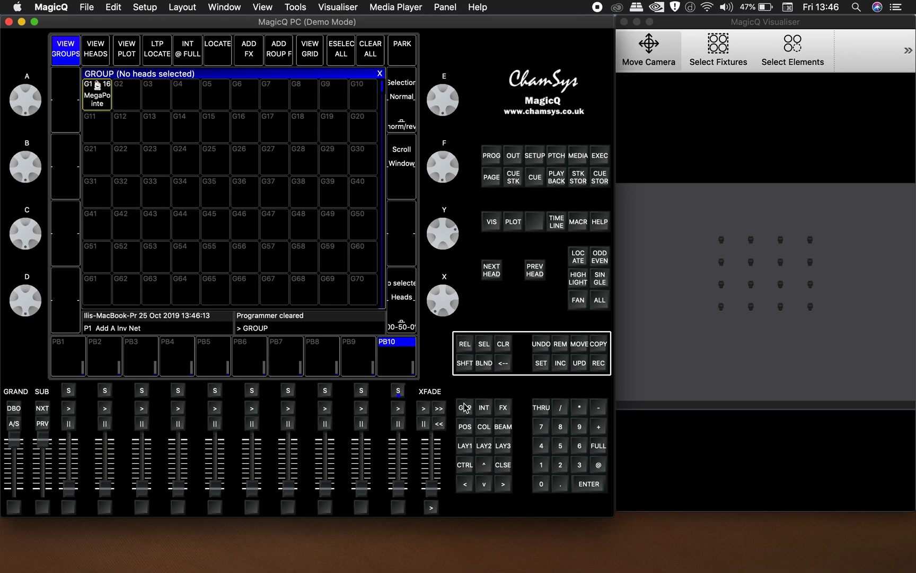
{"action": "left_click", "coordinate": [106, 97]}
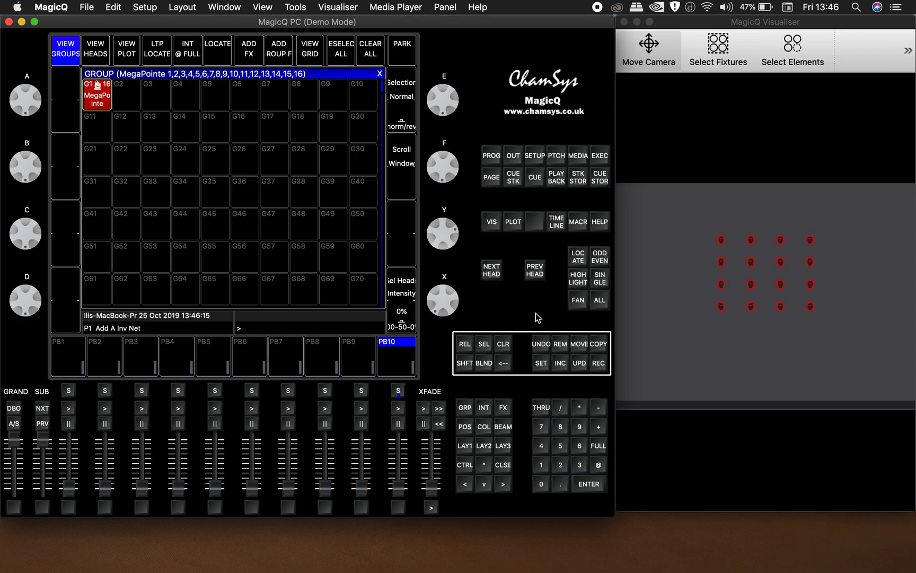
{"action": "left_click", "coordinate": [484, 426]}
{"action": "left_click_drag", "start_coordinate": [96, 100], "coordinate": [365, 98]}
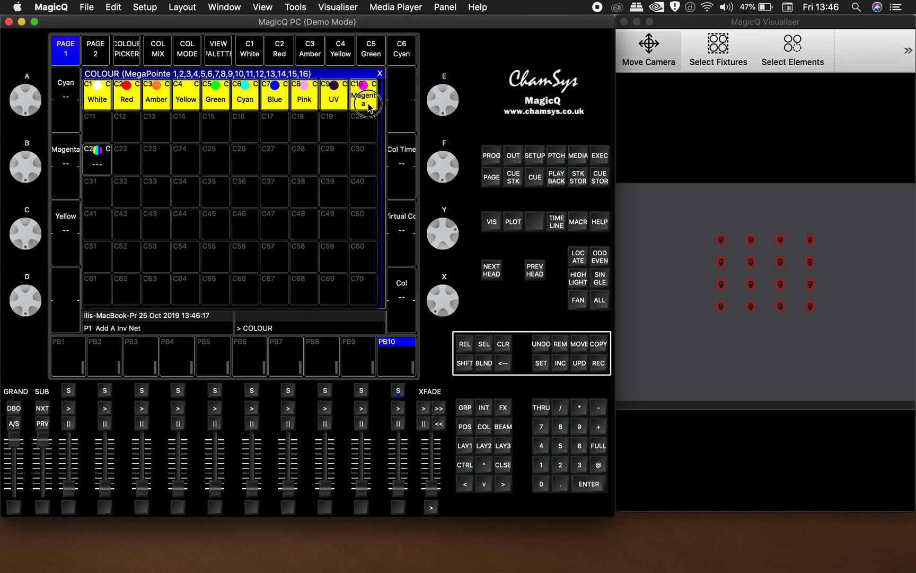
{"action": "left_click", "coordinate": [599, 344]}
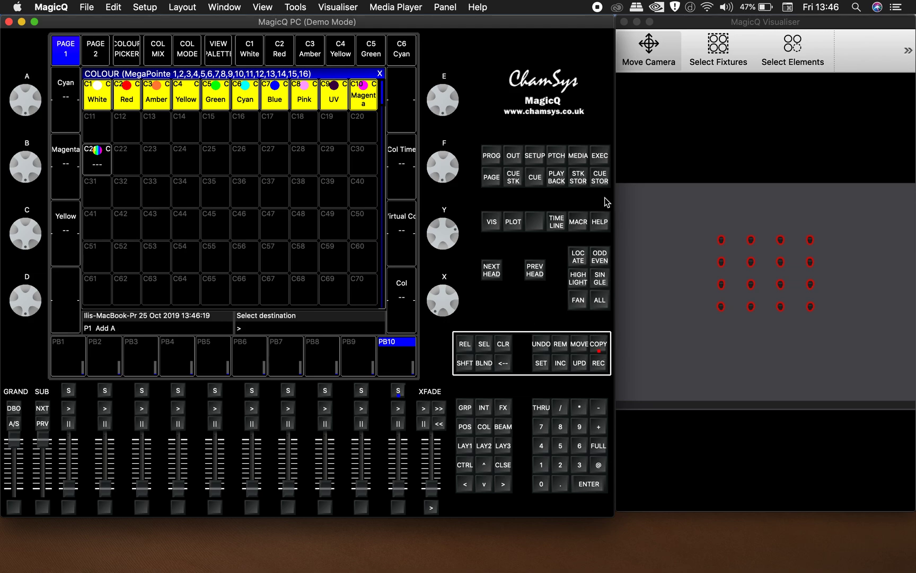
{"action": "left_click", "coordinate": [600, 155]}
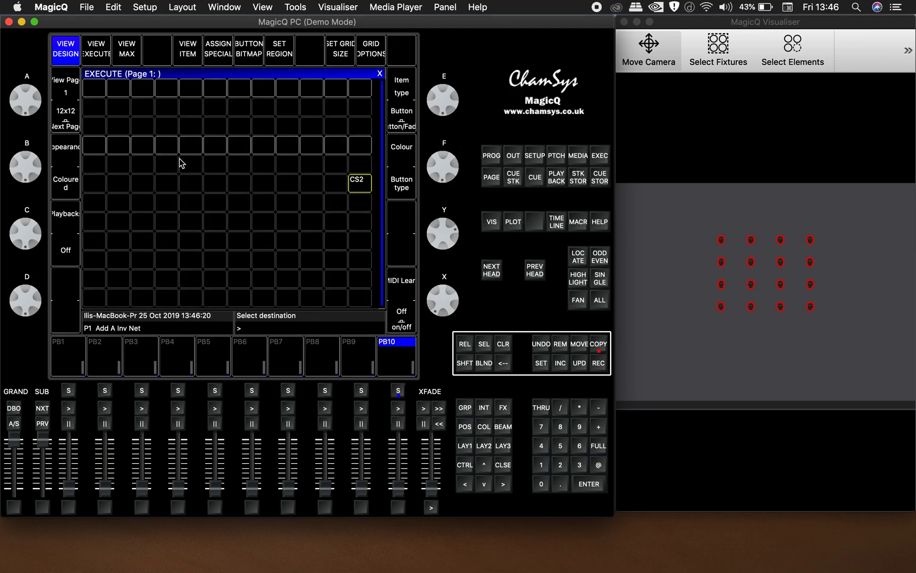
{"action": "left_click", "coordinate": [120, 95]}
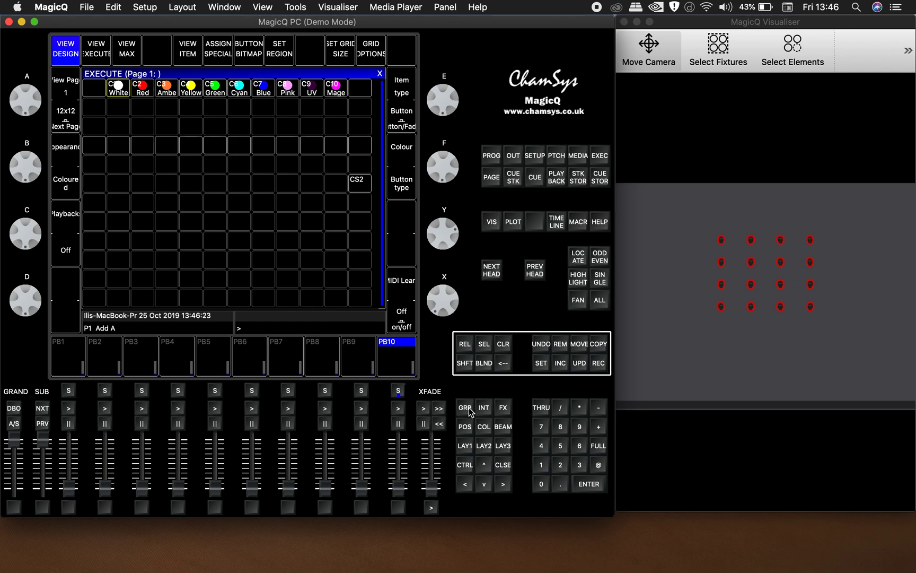
{"action": "left_click", "coordinate": [503, 343]}
- Copy the MegaPointe group to the first cell of the top row on Execute page 1
{"action": "left_click", "coordinate": [465, 408]}
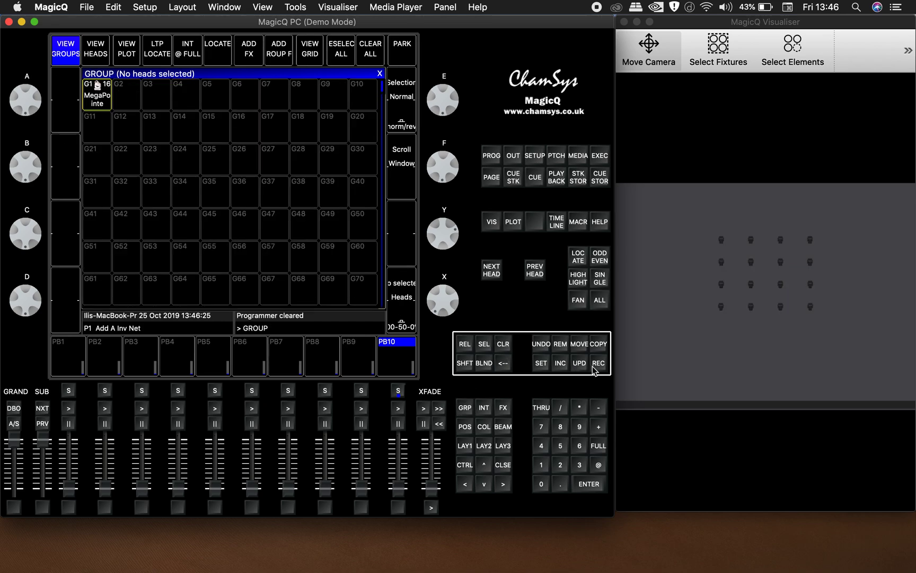
{"action": "left_click", "coordinate": [598, 344]}
{"action": "left_click", "coordinate": [97, 102]}
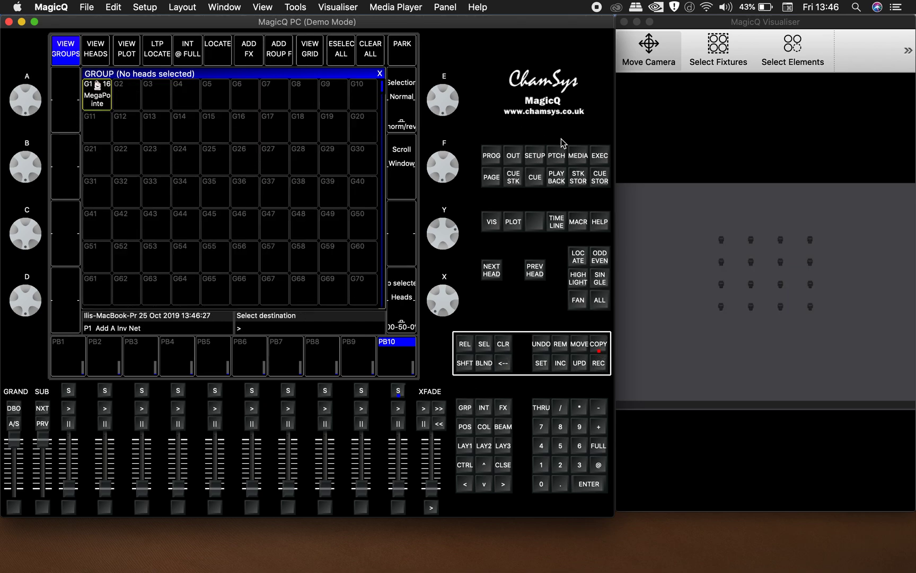
{"action": "left_click", "coordinate": [595, 159]}
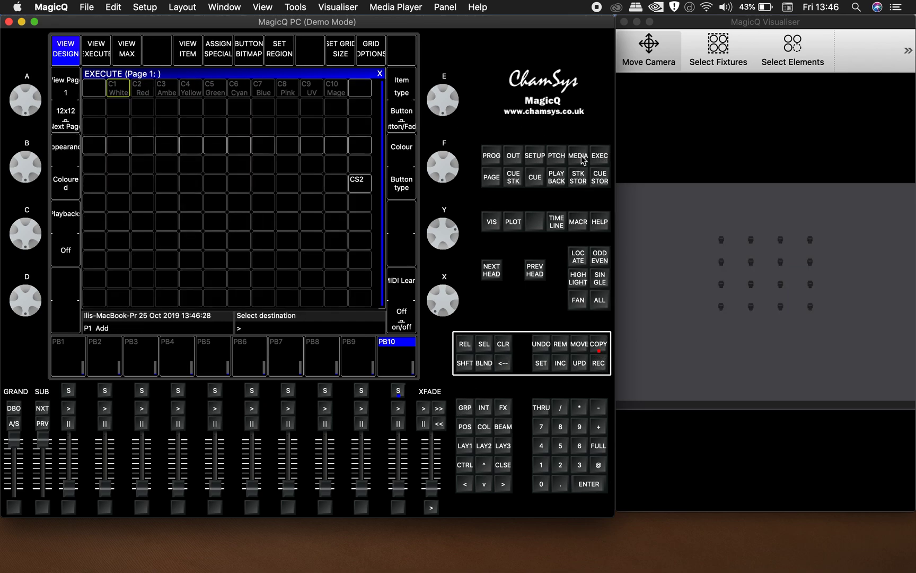
{"action": "left_click", "coordinate": [94, 91]}
- Copy colour palette C21 to the last top-row cell of Execute page 1 without selecting heads, and remove that item again
{"action": "left_click", "coordinate": [484, 407]}
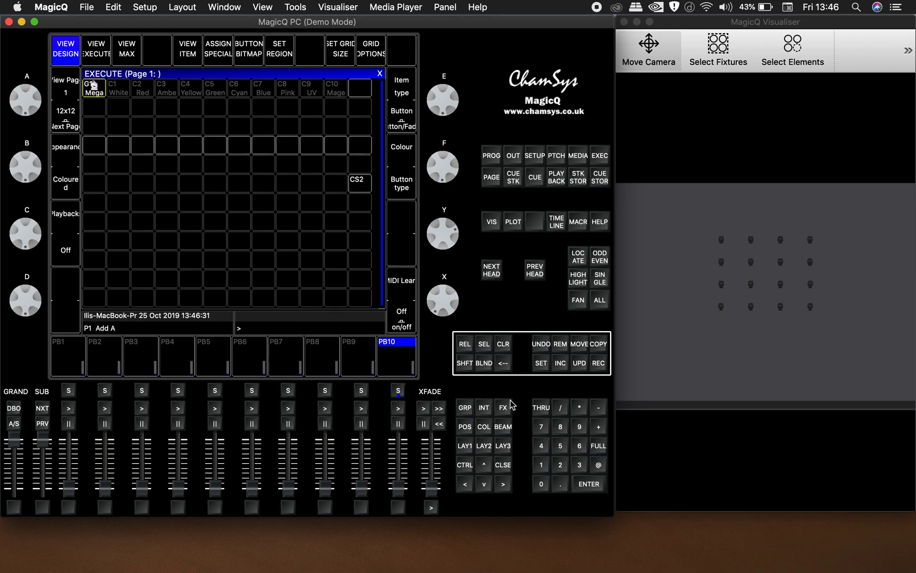
{"action": "left_click", "coordinate": [598, 343]}
{"action": "left_click", "coordinate": [484, 427]}
{"action": "left_click", "coordinate": [93, 148]}
{"action": "left_click", "coordinate": [600, 155]}
{"action": "left_click", "coordinate": [360, 88]}
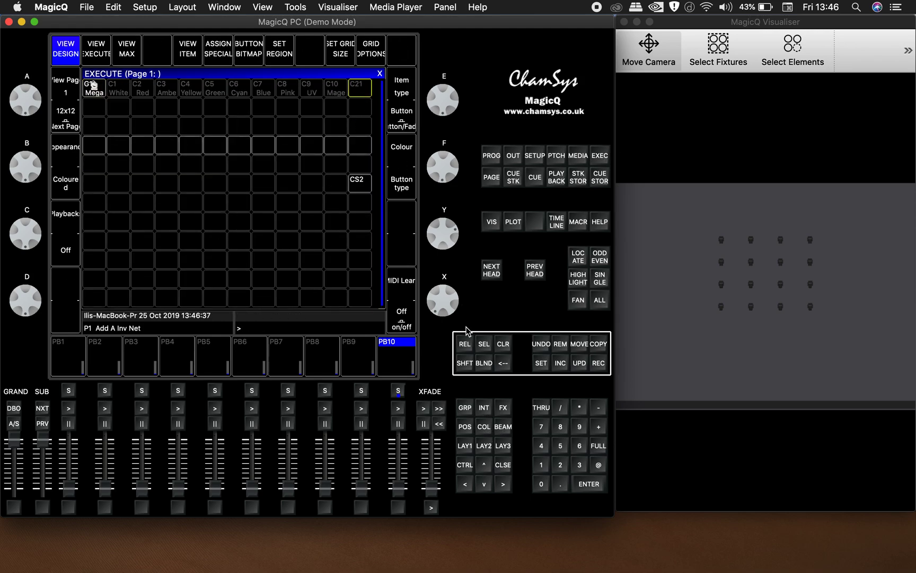
{"action": "left_click", "coordinate": [503, 344]}
{"action": "left_click", "coordinate": [560, 343]}
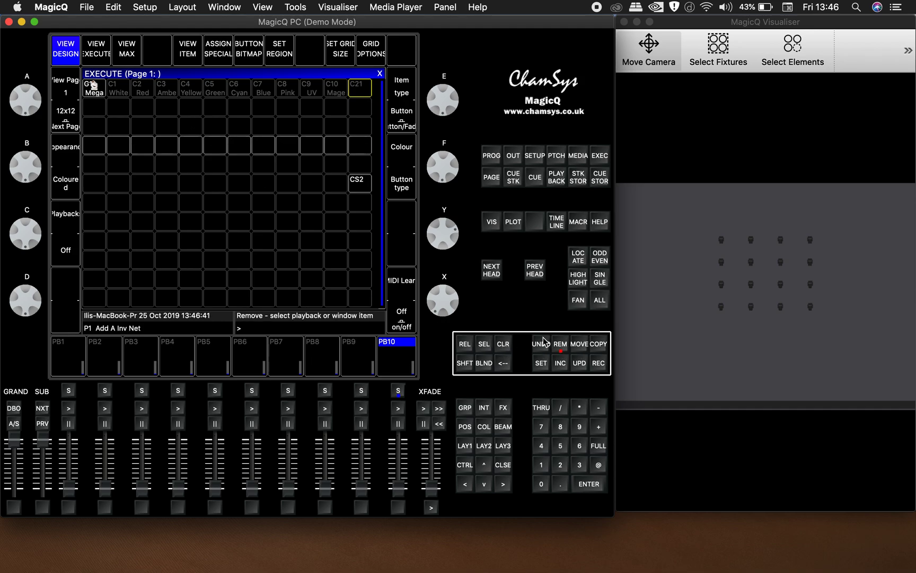
- Select the MegaPointe group, copy palette C21 to the empty last top-row cell of Execute page 1, and clear the programmer
{"action": "left_click", "coordinate": [465, 407]}
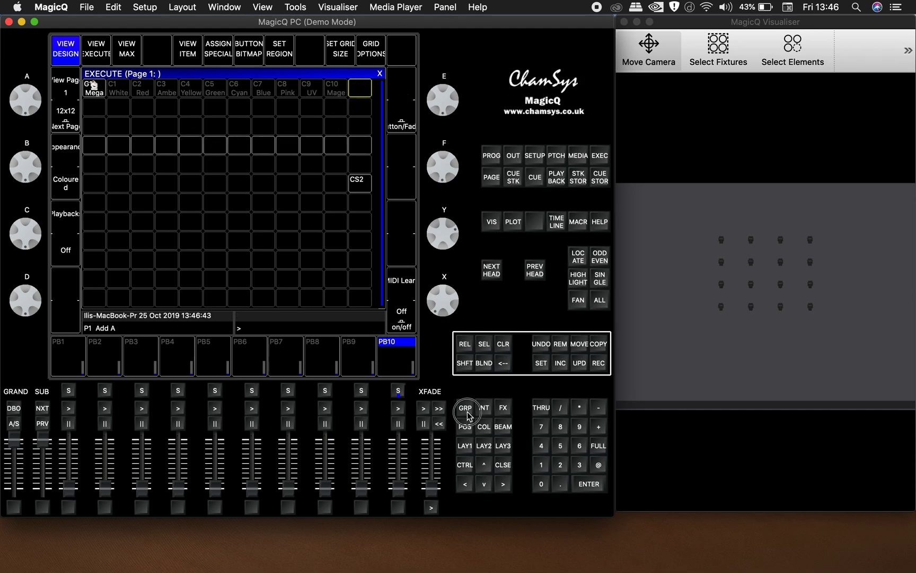
{"action": "left_click", "coordinate": [99, 96]}
{"action": "left_click", "coordinate": [484, 427]}
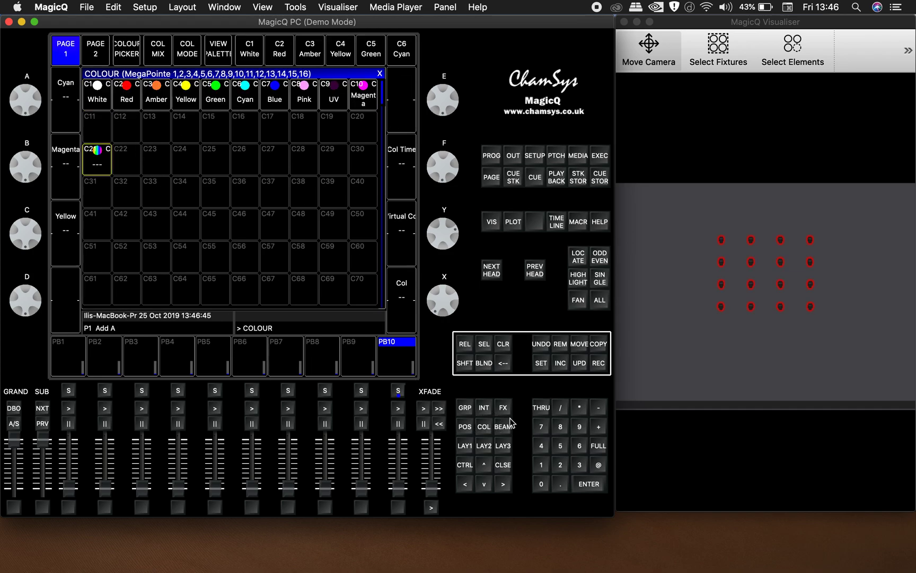
{"action": "left_click", "coordinate": [596, 346]}
{"action": "left_click", "coordinate": [100, 160]}
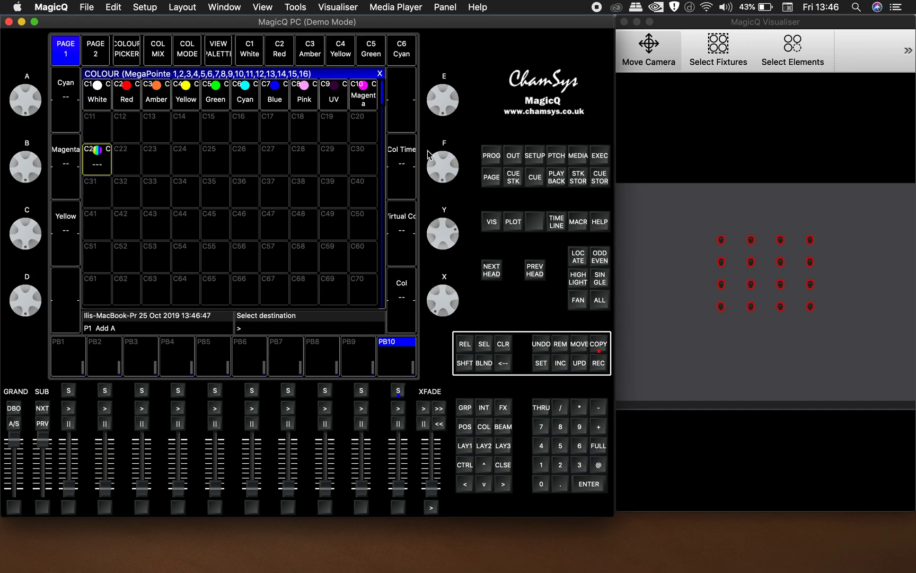
{"action": "left_click", "coordinate": [589, 158]}
{"action": "left_click", "coordinate": [364, 90]}
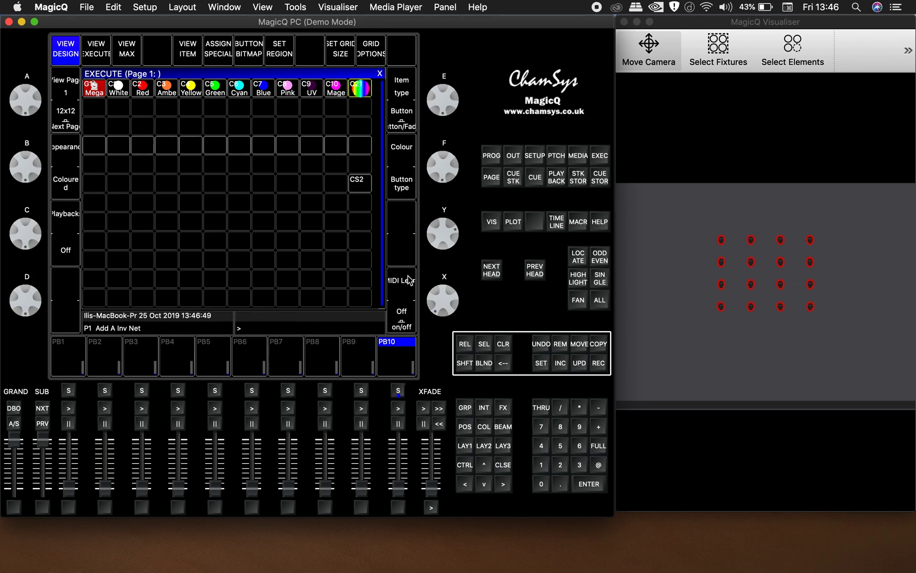
{"action": "left_click", "coordinate": [505, 345]}
- Set the C21 Execute item's type to Link and make the entire top row, from the MegaPointe group to C21, a region
{"action": "left_click", "coordinate": [362, 90]}
{"action": "left_click", "coordinate": [393, 123]}
{"action": "left_click_drag", "start_coordinate": [97, 83], "coordinate": [366, 88]}
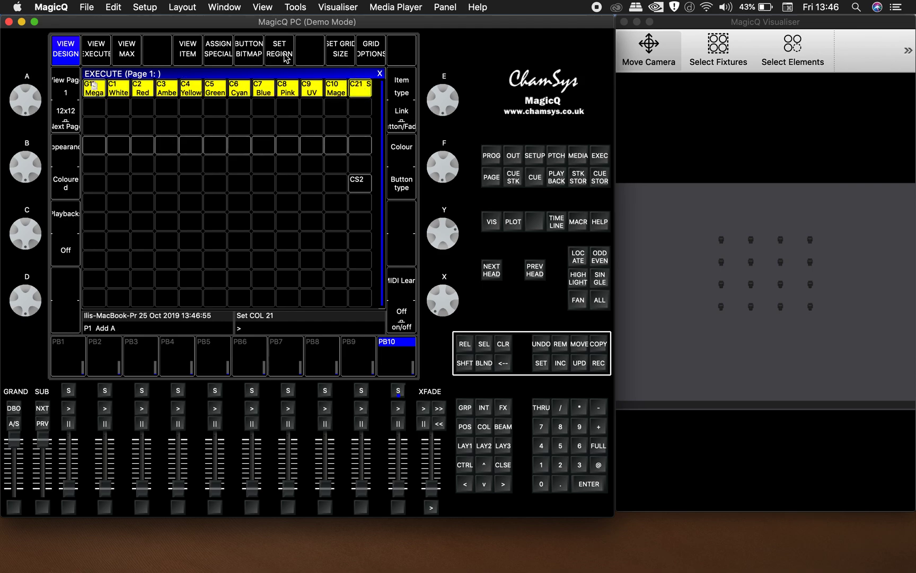
{"action": "left_click", "coordinate": [285, 62]}
{"action": "left_click", "coordinate": [508, 352]}
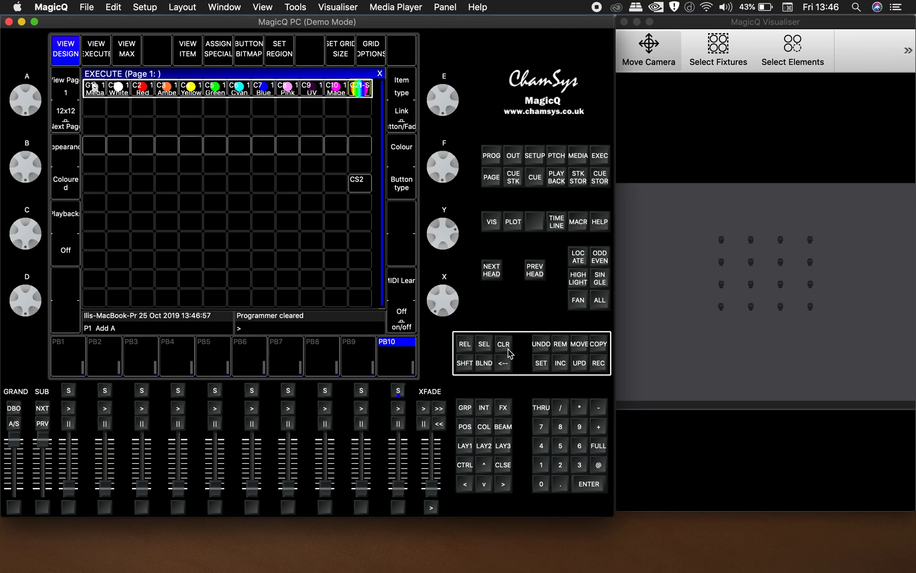
- Locate the heads of the MegaPointe group and apply colour palette C21 to them
{"action": "left_click", "coordinate": [466, 408]}
{"action": "left_click", "coordinate": [95, 95]}
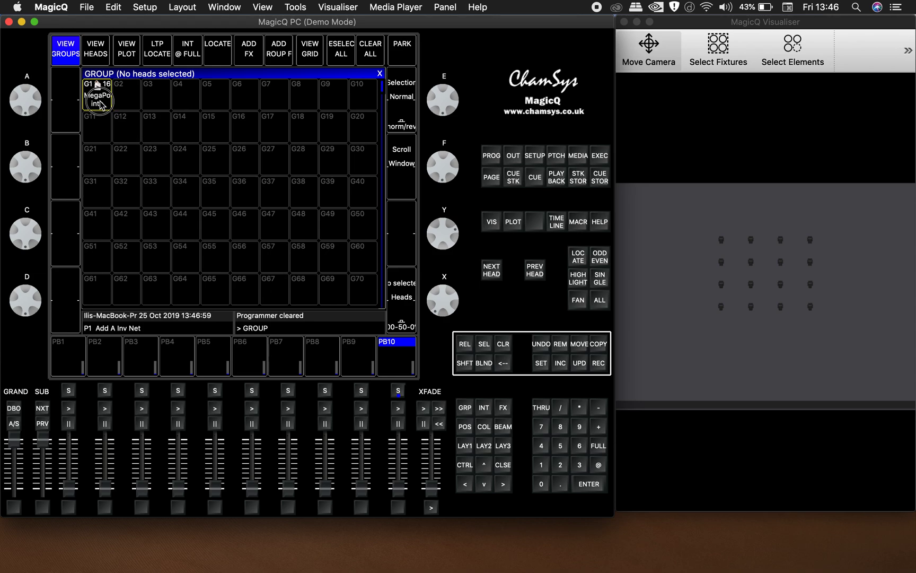
{"action": "left_click", "coordinate": [217, 49]}
{"action": "left_click", "coordinate": [480, 423]}
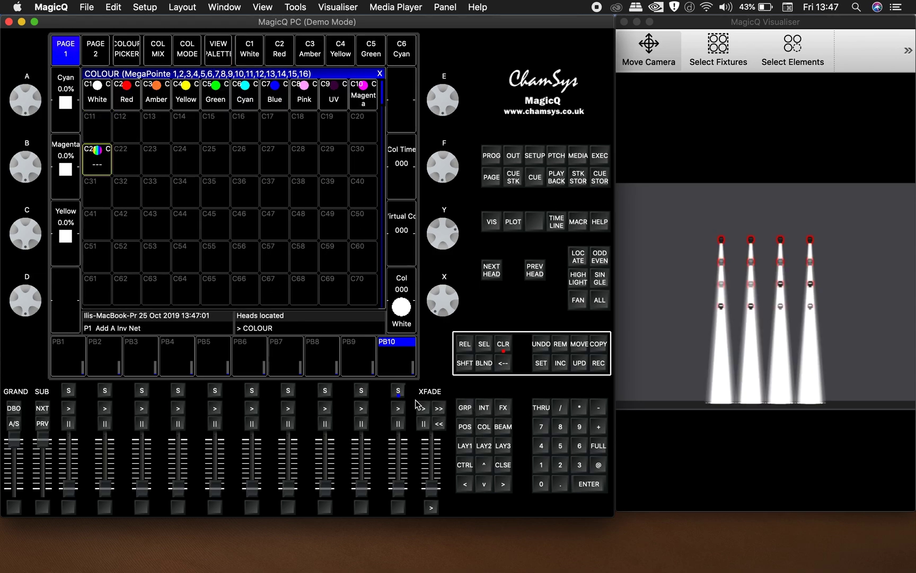
{"action": "left_click", "coordinate": [104, 174]}
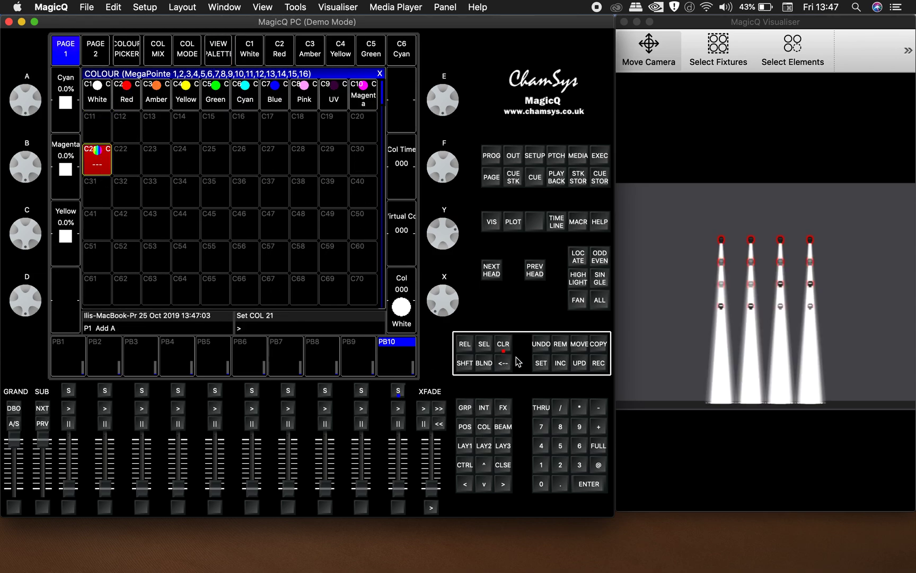
- Record only intensity and colour to playback PB10 and clear the programmer
{"action": "left_click", "coordinate": [602, 366], "text": "shift"}
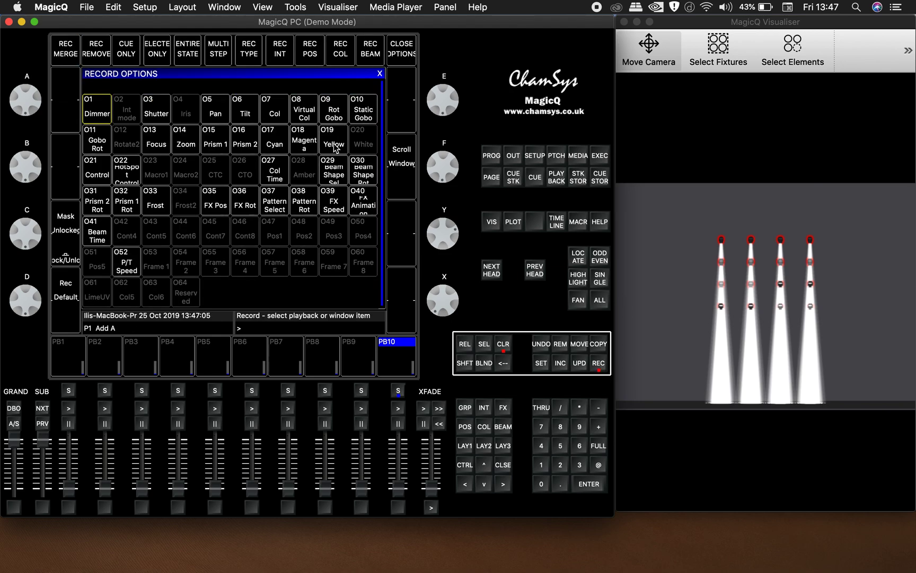
{"action": "left_click", "coordinate": [280, 50]}
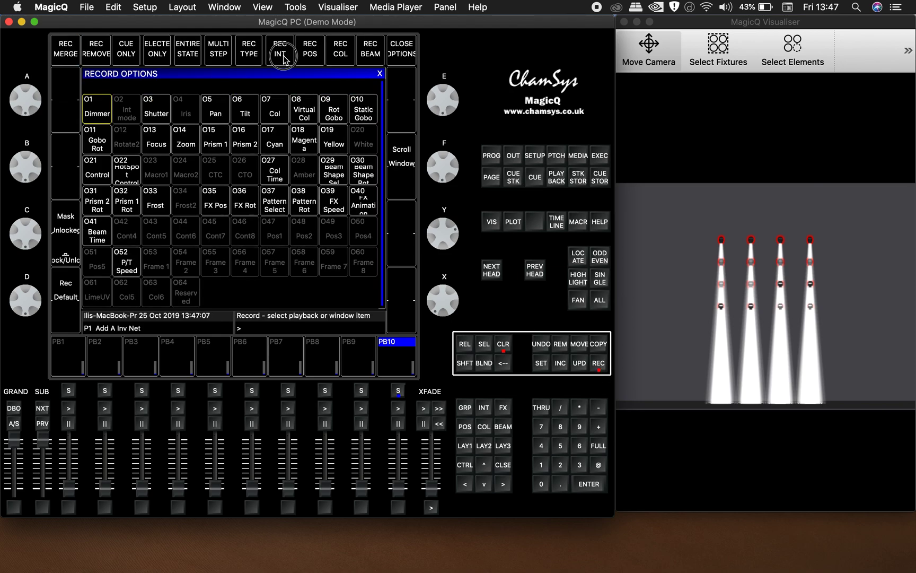
{"action": "left_click", "coordinate": [342, 55]}
{"action": "left_click", "coordinate": [398, 392]}
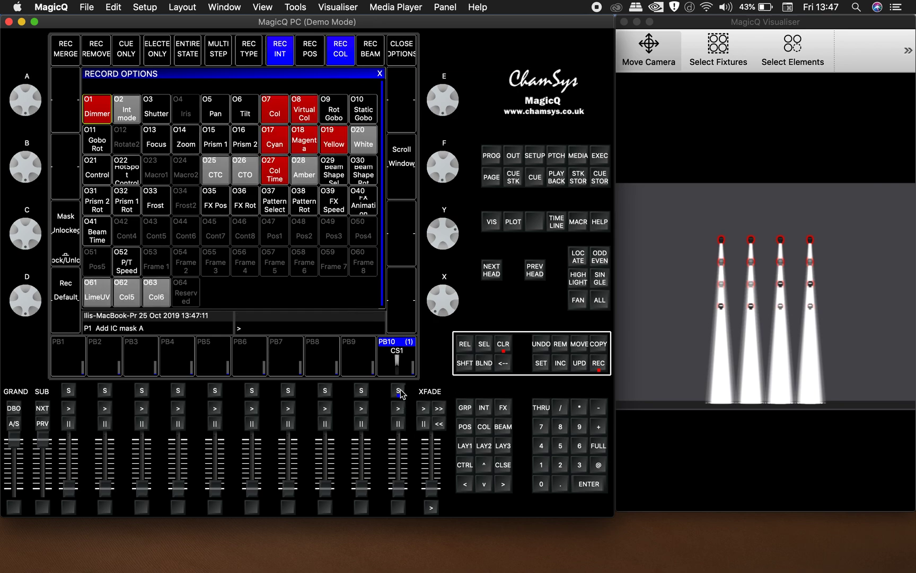
{"action": "left_click", "coordinate": [507, 346]}
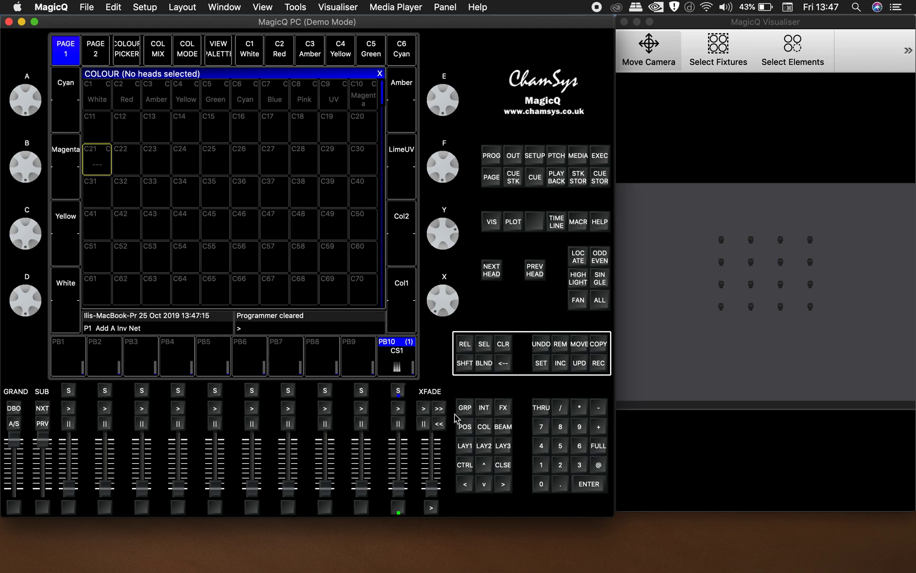
- Test the Execute page's red, amber and green palettes with playback PB10 raised, and return the playback fader to zero
{"action": "left_click_drag", "start_coordinate": [399, 496], "coordinate": [398, 443]}
{"action": "left_click", "coordinate": [600, 156]}
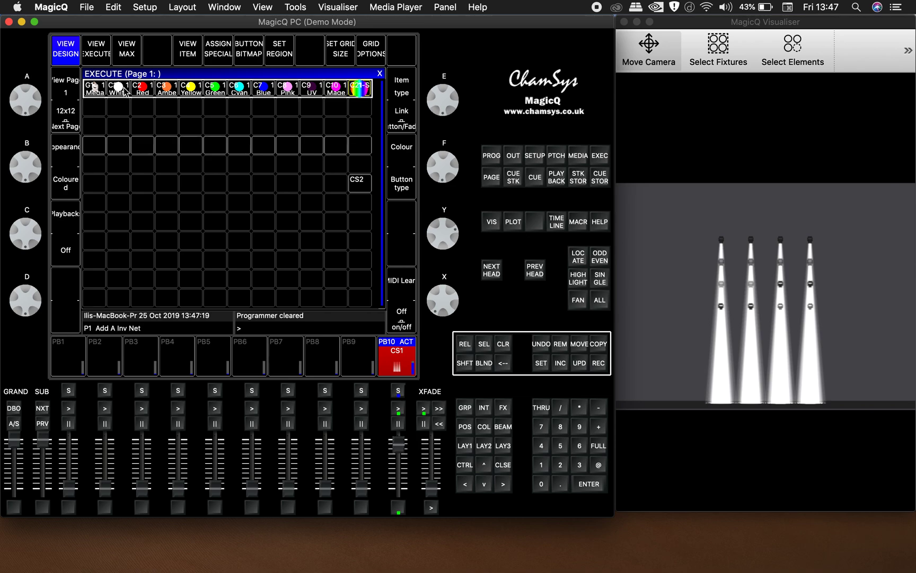
{"action": "left_click", "coordinate": [140, 90]}
{"action": "left_click", "coordinate": [175, 91]}
{"action": "left_click", "coordinate": [215, 89]}
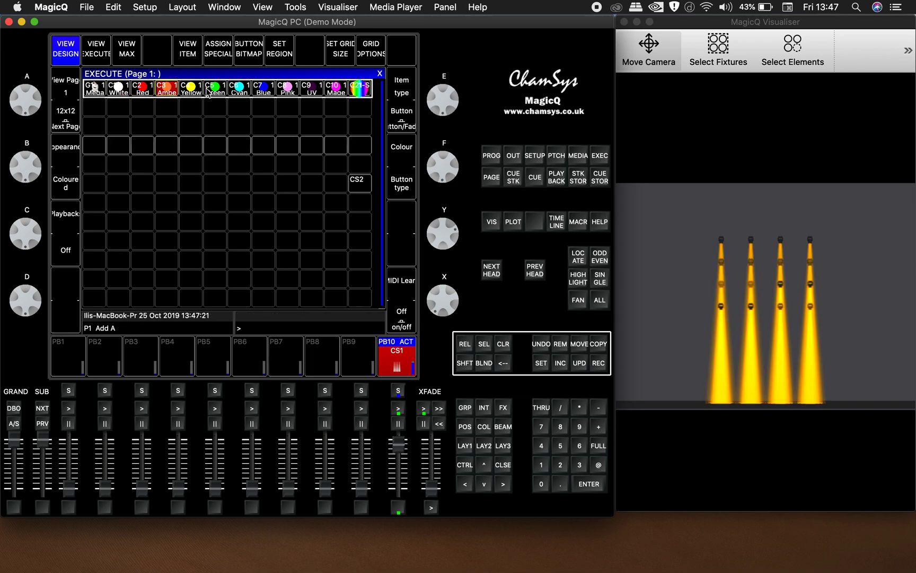
{"action": "left_click", "coordinate": [504, 343]}
{"action": "left_click_drag", "start_coordinate": [405, 457], "coordinate": [397, 542]}
- Select the MegaPointe group and locate its heads
{"action": "left_click", "coordinate": [465, 407]}
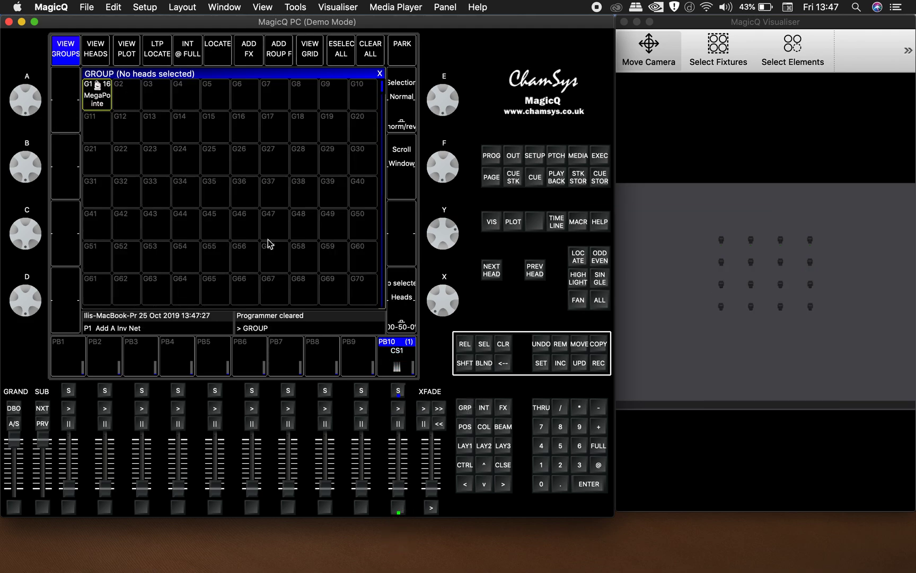
{"action": "left_click", "coordinate": [100, 92]}
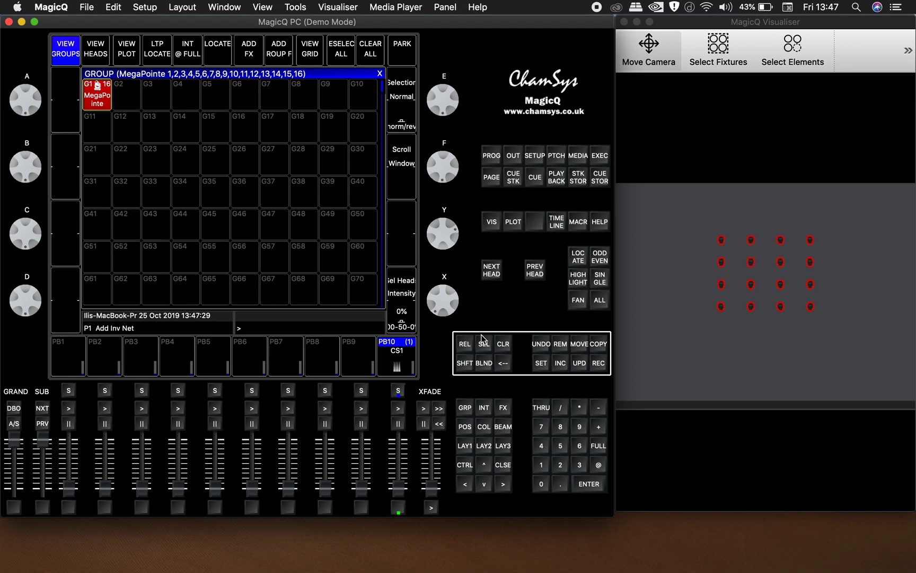
{"action": "left_click", "coordinate": [578, 264]}
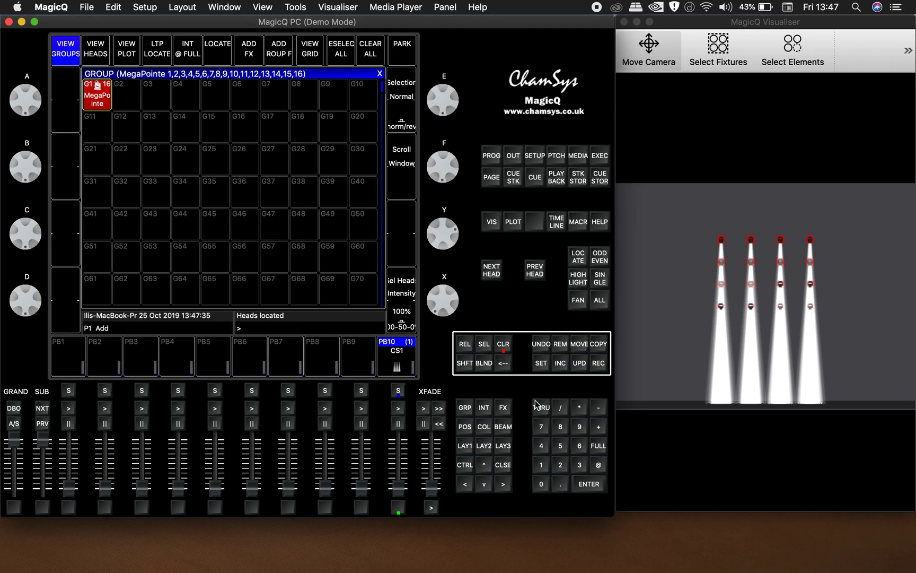
- Fan the selected MegaPointe heads asymmetrically in 4 parts
{"action": "left_click", "coordinate": [542, 436]}
{"action": "left_click", "coordinate": [577, 301]}
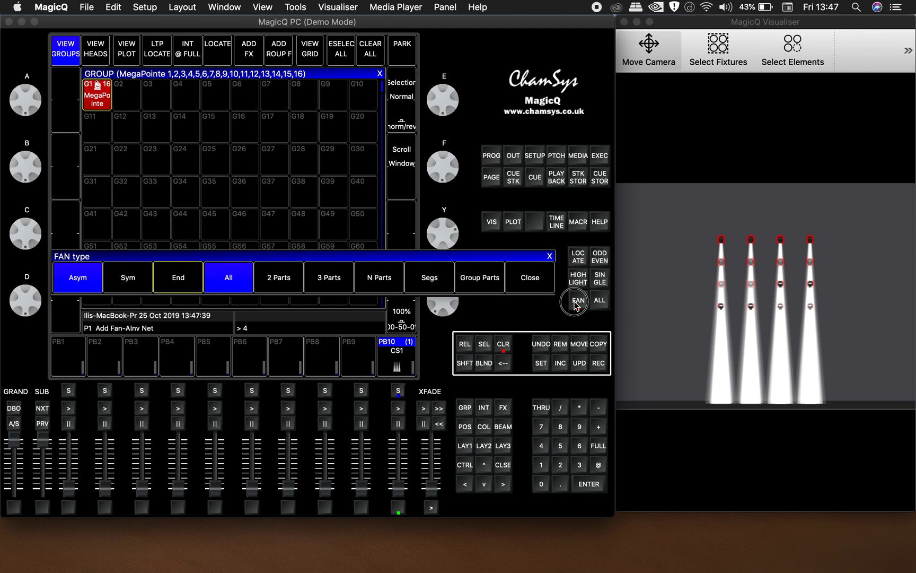
{"action": "left_click", "coordinate": [370, 277]}
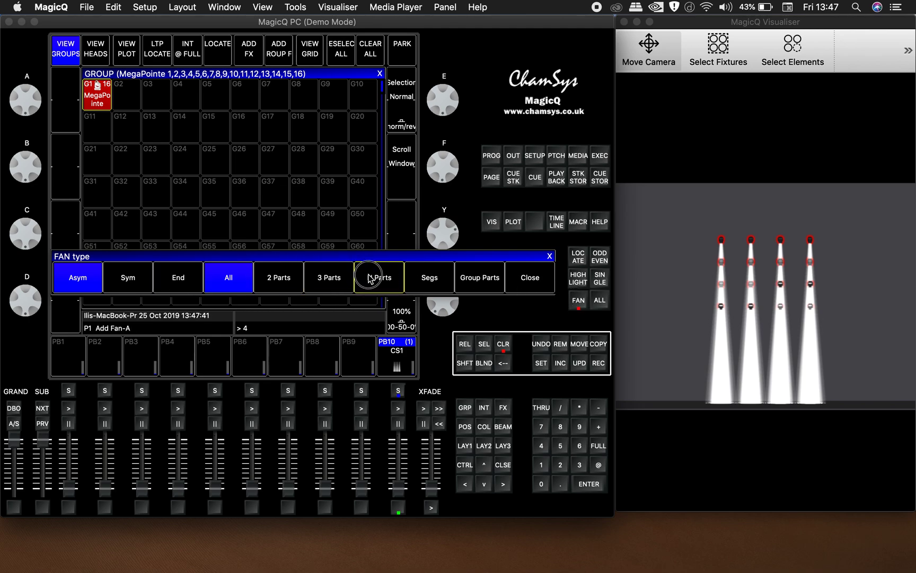
{"action": "left_click", "coordinate": [376, 282]}
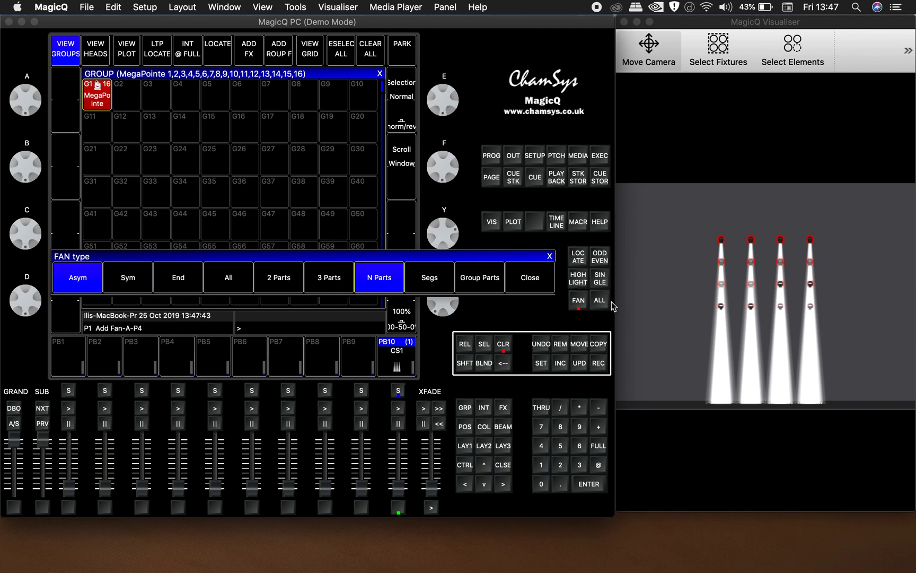
{"action": "left_click", "coordinate": [529, 278]}
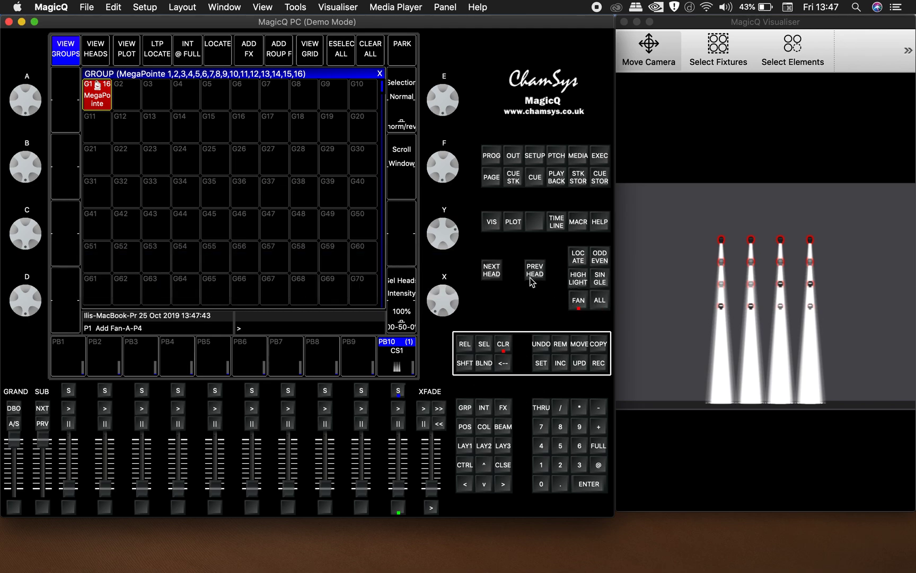
- Apply the Red colour palette to the heads, followed by palette C21 with the time entry .5*
{"action": "left_click", "coordinate": [484, 428]}
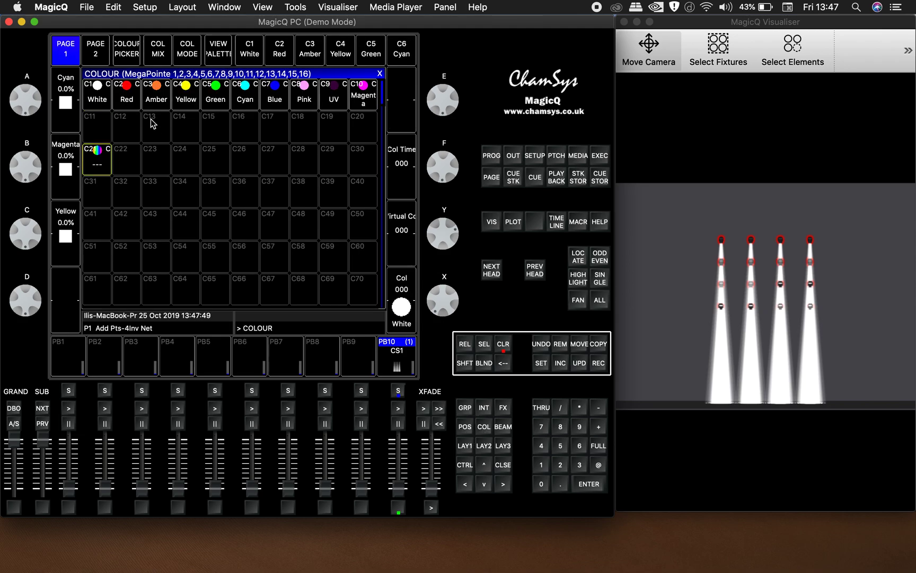
{"action": "left_click", "coordinate": [123, 101]}
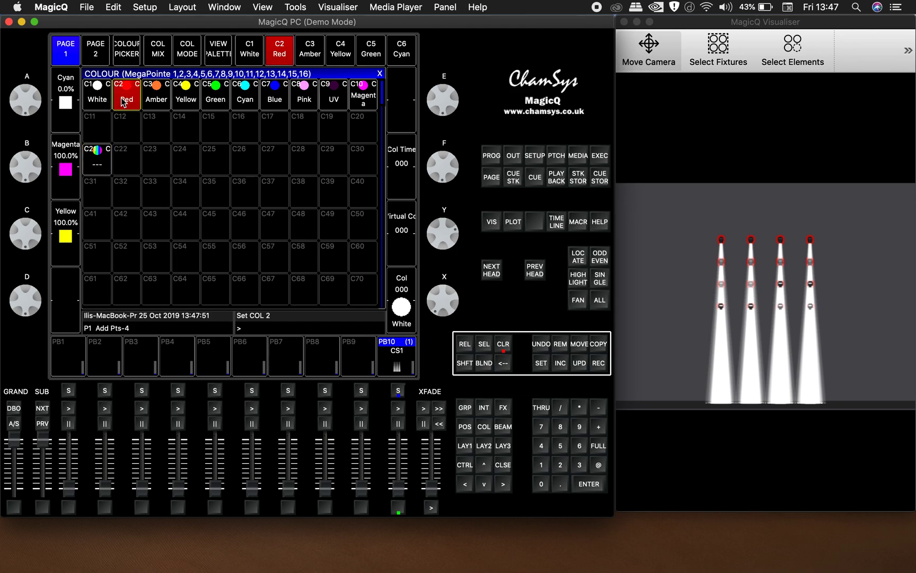
{"action": "left_click", "coordinate": [558, 484]}
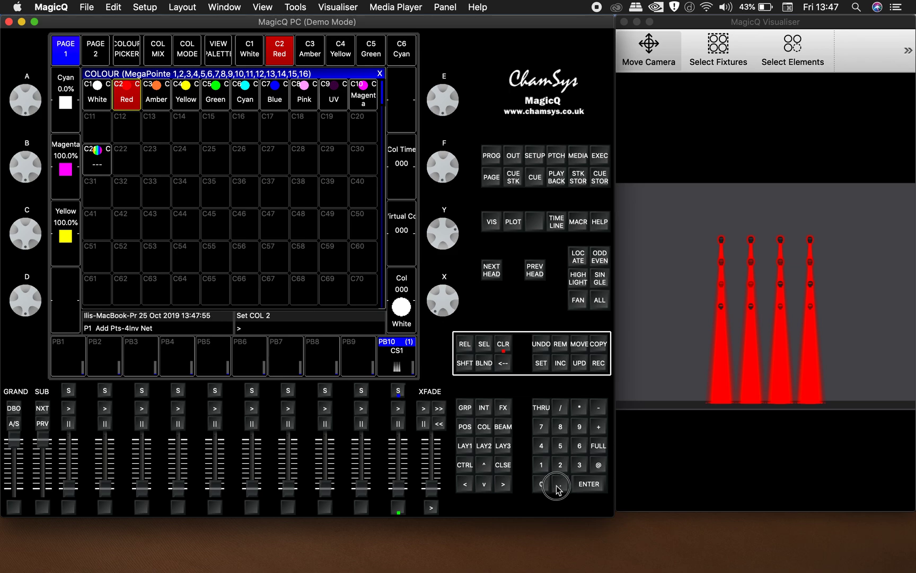
{"action": "left_click", "coordinate": [560, 446]}
{"action": "left_click", "coordinate": [581, 408]}
{"action": "left_click", "coordinate": [100, 165]}
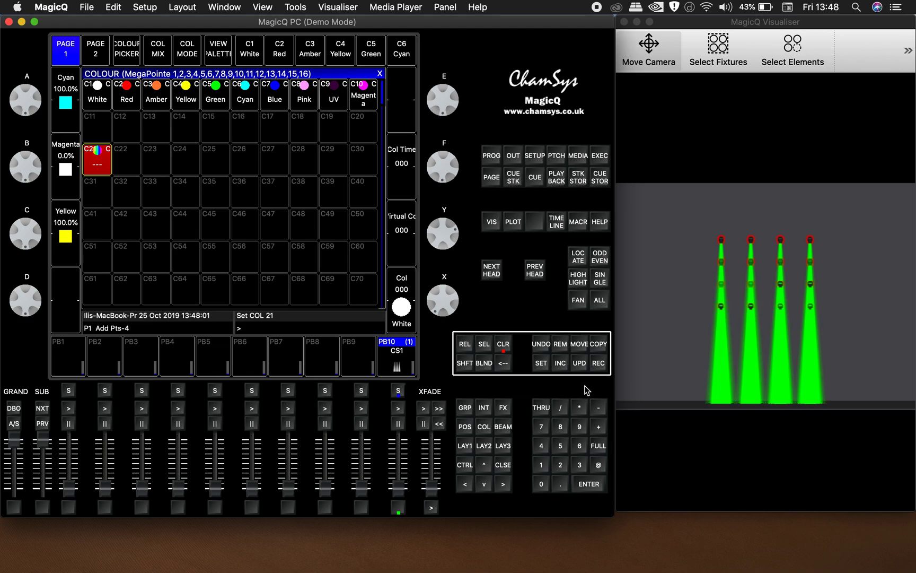
- Record only colour to the ninth cell of the Execute page's third row and clear the programmer
{"action": "left_click", "coordinate": [596, 367]}
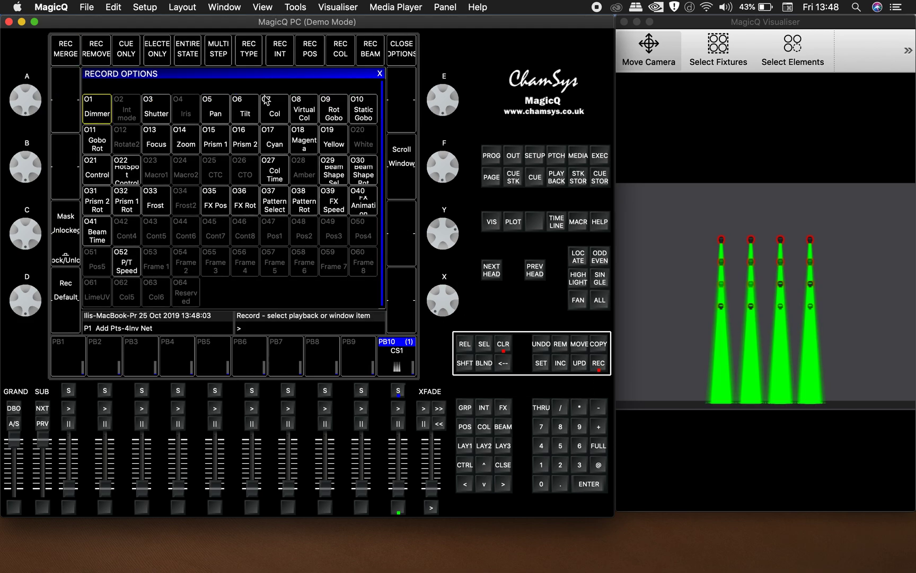
{"action": "left_click", "coordinate": [342, 54]}
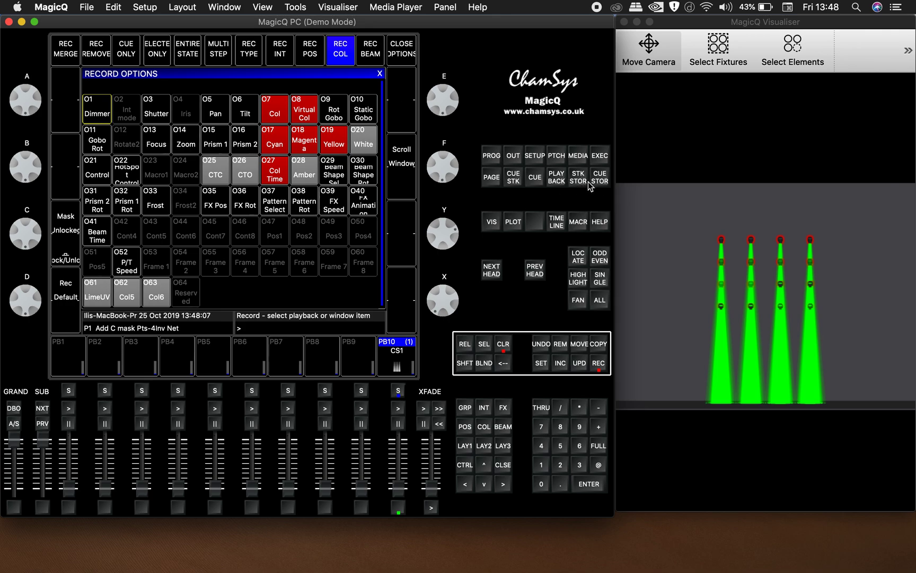
{"action": "left_click", "coordinate": [601, 161]}
{"action": "left_click", "coordinate": [286, 126]}
{"action": "left_click", "coordinate": [503, 344]}
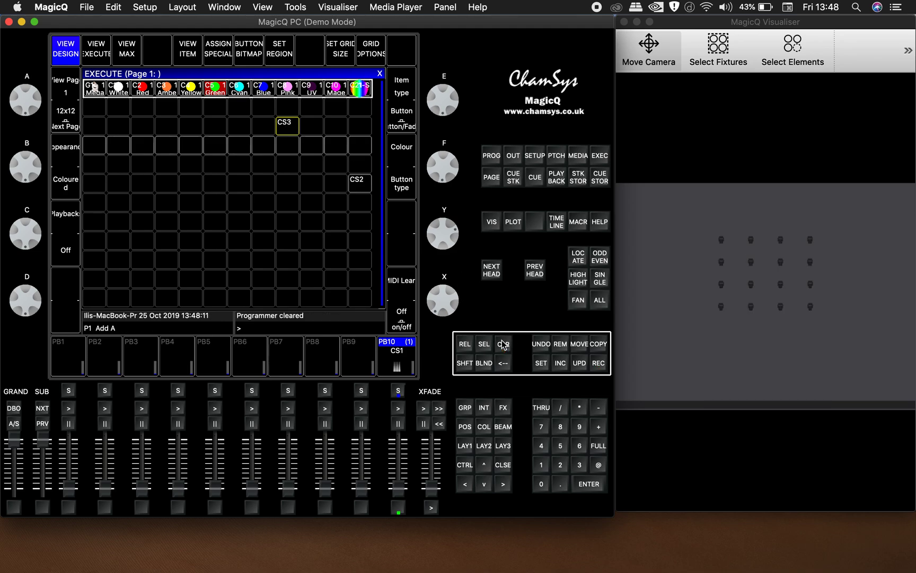
- Raise playback PB10 partway and test the Execute page's white, red, amber and yellow palettes without the cue stacks
{"action": "left_click_drag", "start_coordinate": [398, 487], "coordinate": [399, 472]}
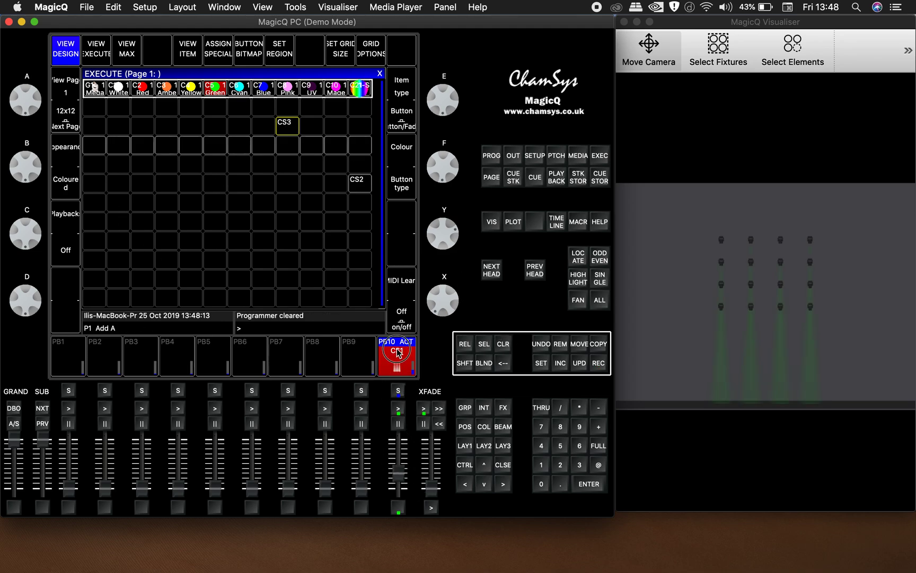
{"action": "left_click", "coordinate": [118, 88]}
{"action": "left_click", "coordinate": [142, 88]}
{"action": "left_click", "coordinate": [173, 94]}
{"action": "left_click", "coordinate": [191, 89]}
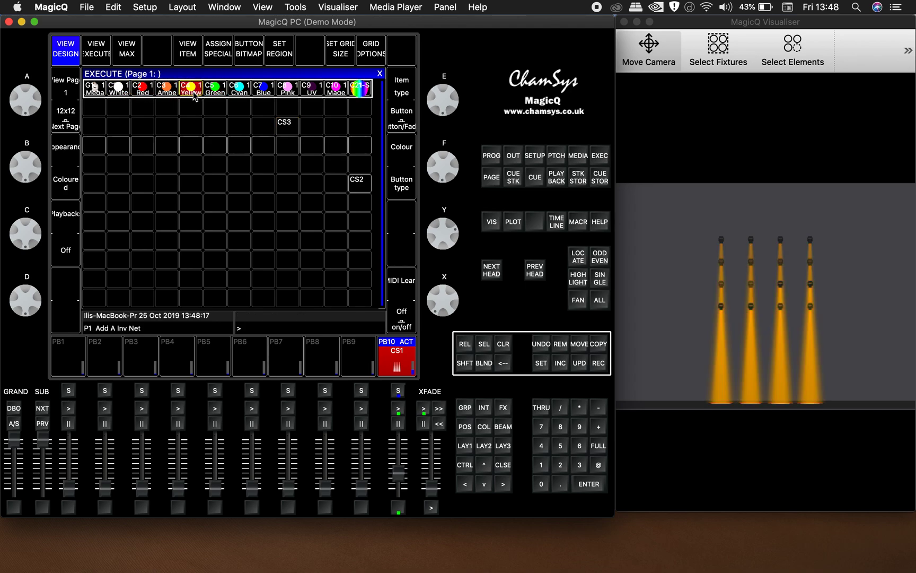
- Activate cue stack CS3 on the Execute page and test the white, red and amber palettes in the visualiser
{"action": "left_click", "coordinate": [287, 126]}
{"action": "left_click", "coordinate": [120, 89]}
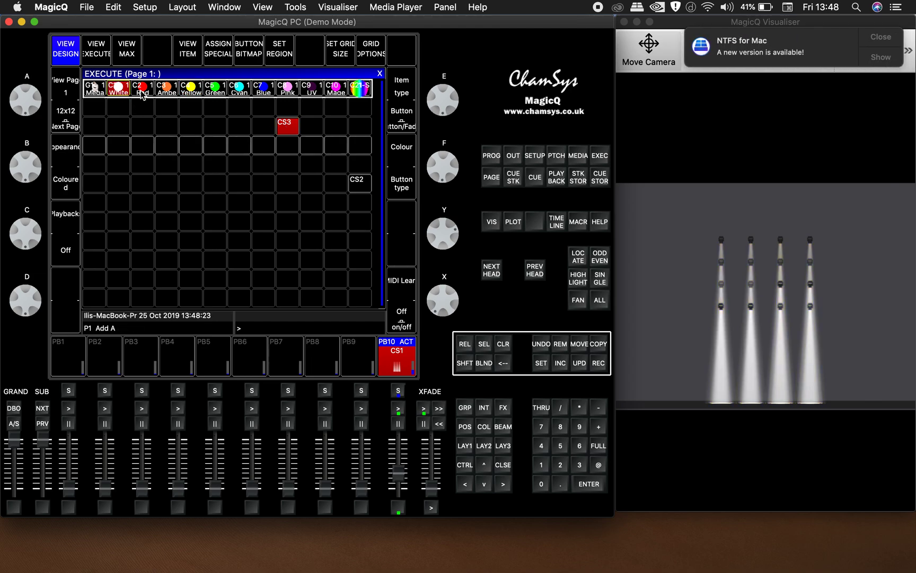
{"action": "left_click", "coordinate": [141, 91]}
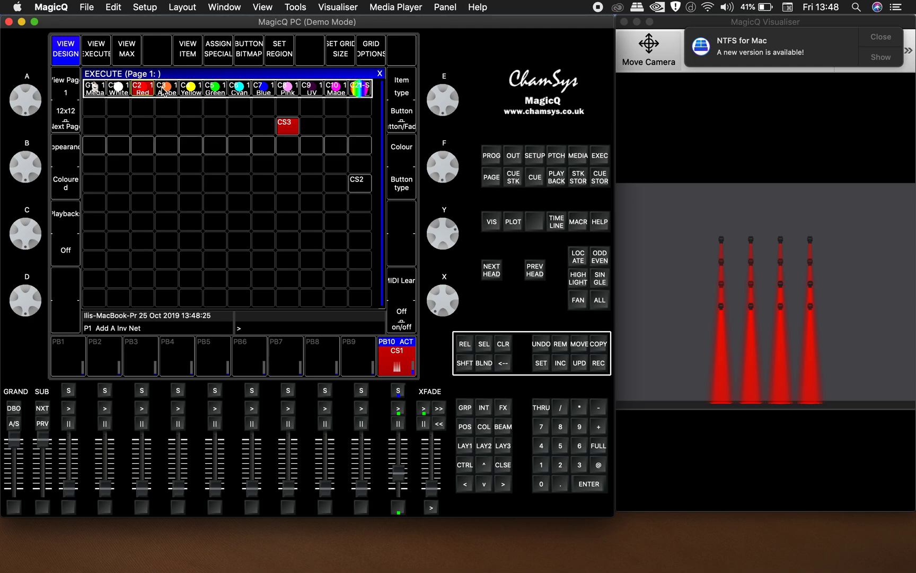
{"action": "left_click", "coordinate": [164, 91]}
{"action": "left_click_drag", "start_coordinate": [669, 325], "coordinate": [732, 348]}
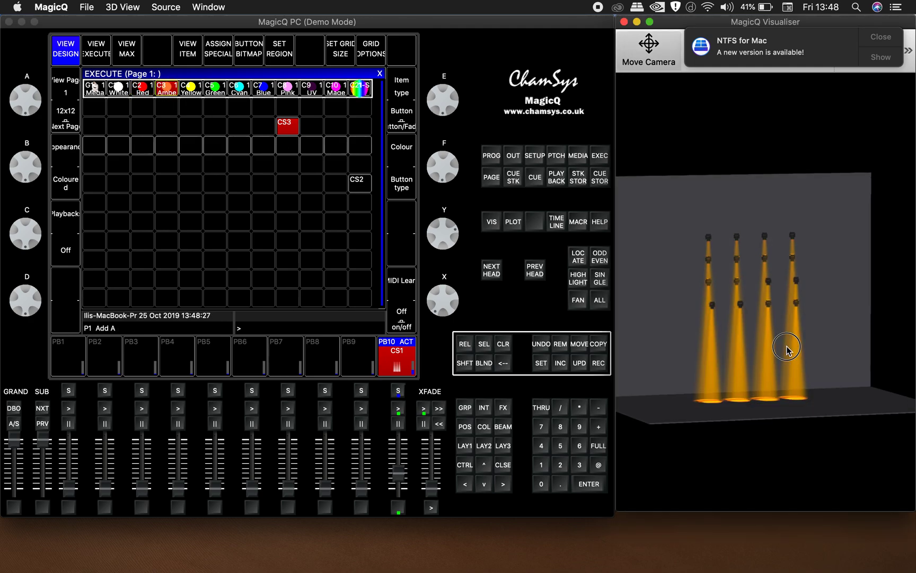
- Activate cue stack CS2 alongside CS3 and test the white palette on the moving heads
{"action": "left_click", "coordinate": [359, 183]}
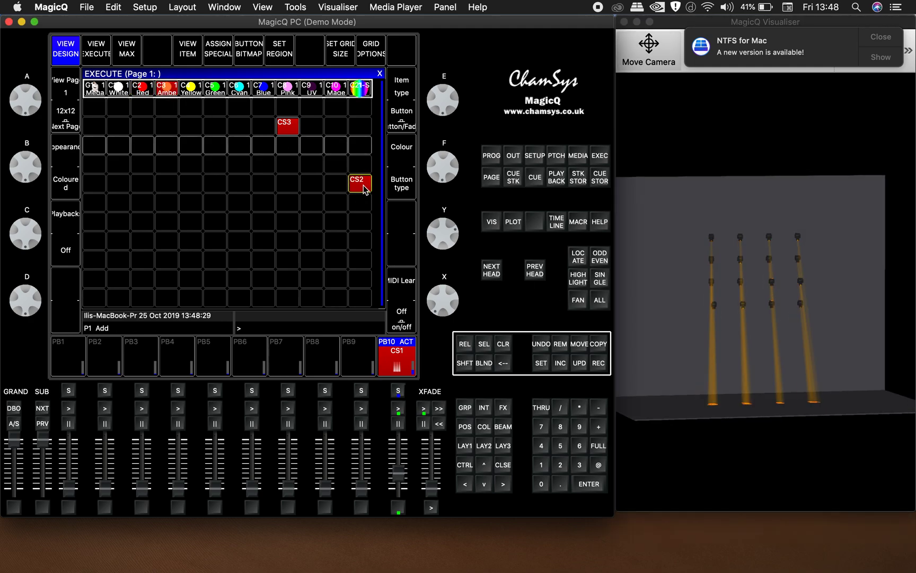
{"action": "left_click", "coordinate": [706, 310]}
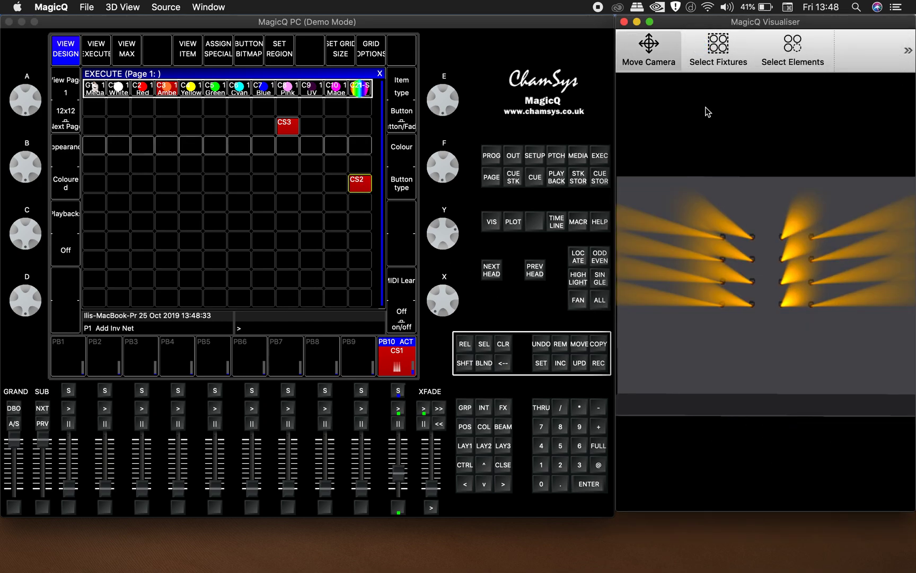
{"action": "left_click", "coordinate": [127, 94]}
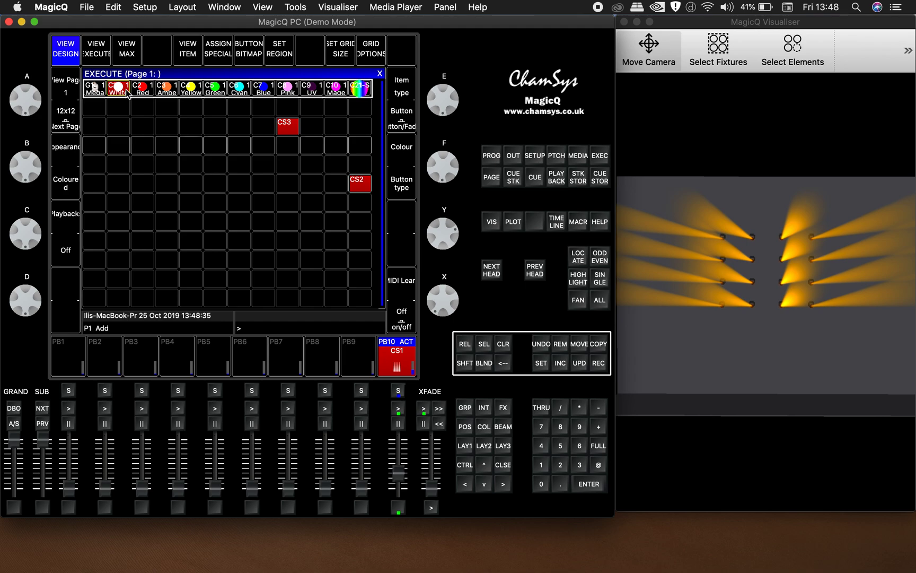
- Deactivate CS3 while keeping CS2 running, and test the red, white and green palettes
{"action": "left_click", "coordinate": [283, 130]}
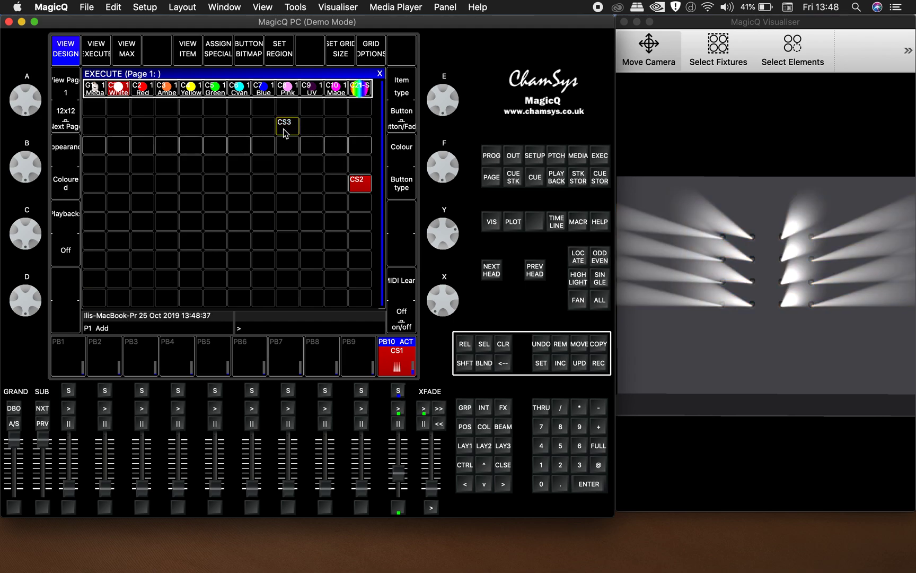
{"action": "left_click", "coordinate": [146, 94]}
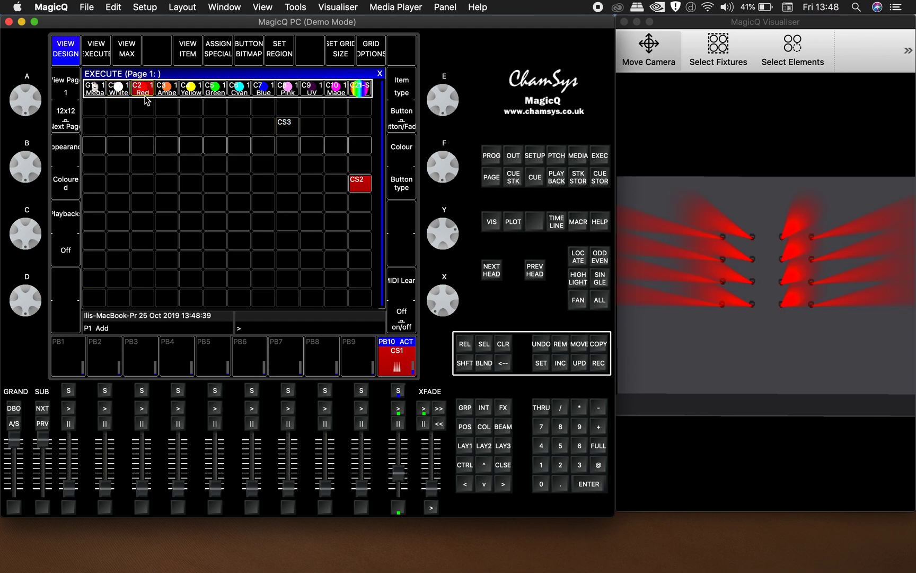
{"action": "left_click", "coordinate": [119, 90]}
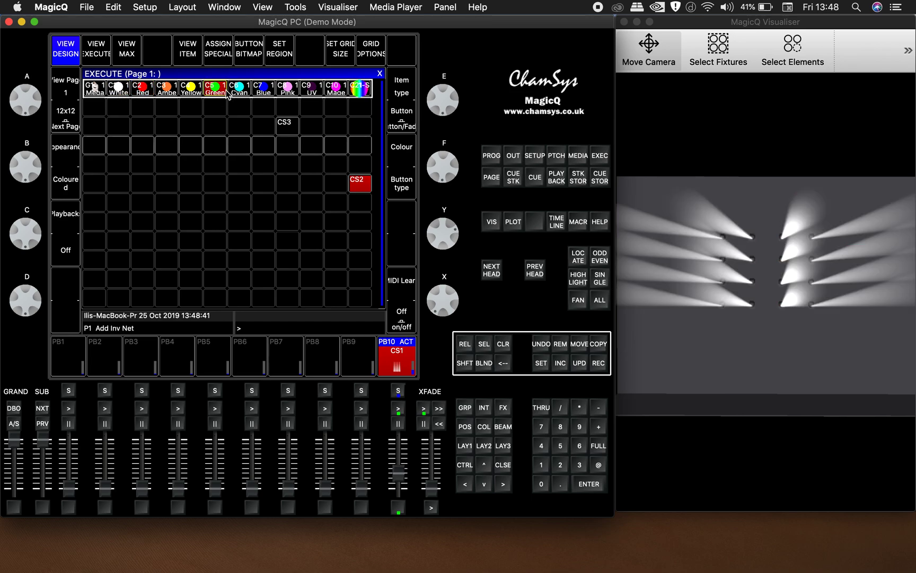
{"action": "left_click", "coordinate": [227, 92]}
- Reactivate CS3 and change the running playback's colour to white with the Execute page palette
{"action": "left_click", "coordinate": [287, 125]}
{"action": "left_click", "coordinate": [122, 92]}
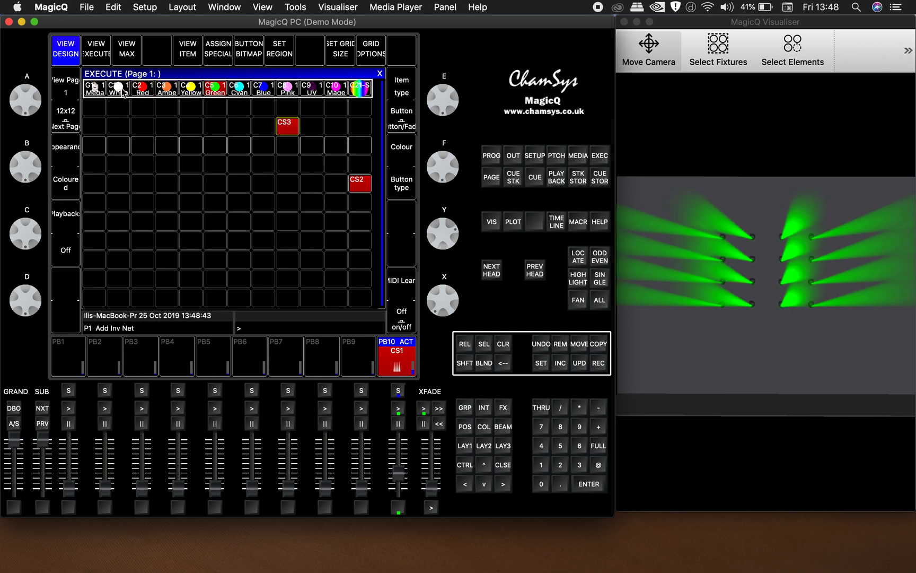
{"action": "left_click", "coordinate": [122, 92]}
- Deactivate cue stacks CS2 and CS3, clear the programmer and return the PB10 fader to zero
{"action": "left_click", "coordinate": [503, 344]}
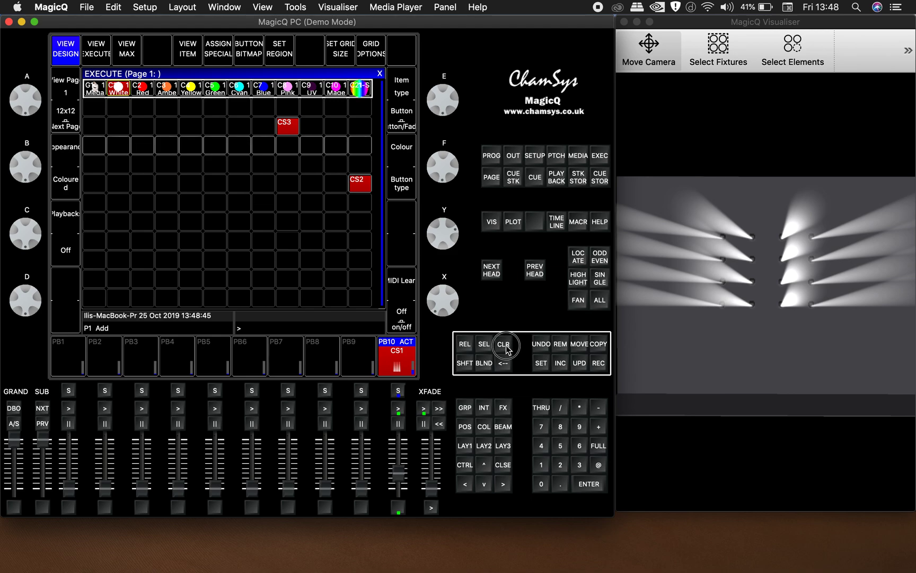
{"action": "left_click", "coordinate": [359, 186]}
{"action": "left_click", "coordinate": [283, 125]}
{"action": "left_click", "coordinate": [461, 409]}
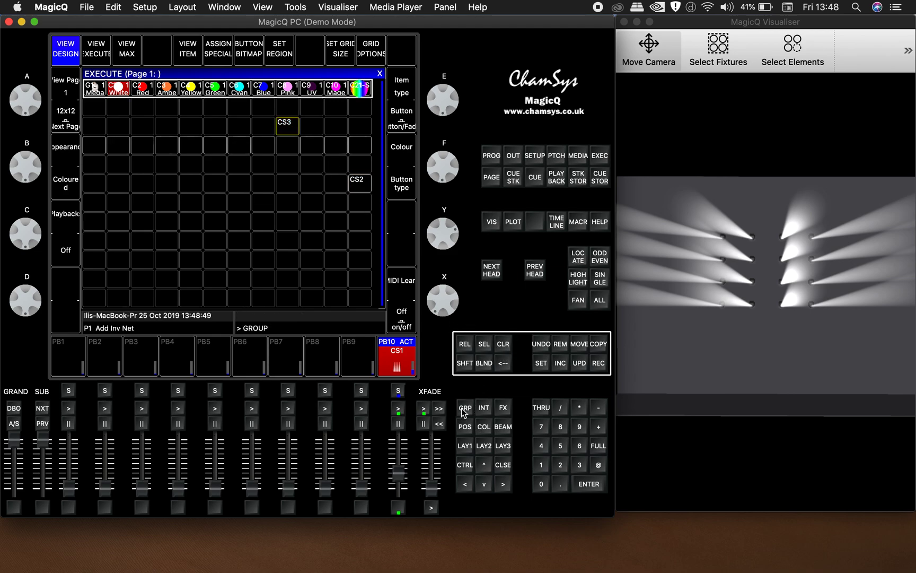
{"action": "left_click", "coordinate": [503, 346]}
{"action": "left_click_drag", "start_coordinate": [400, 472], "coordinate": [400, 536]}
{"action": "left_click_drag", "start_coordinate": [398, 486], "coordinate": [399, 555]}
{"action": "left_click_drag", "start_coordinate": [397, 507], "coordinate": [398, 527]}
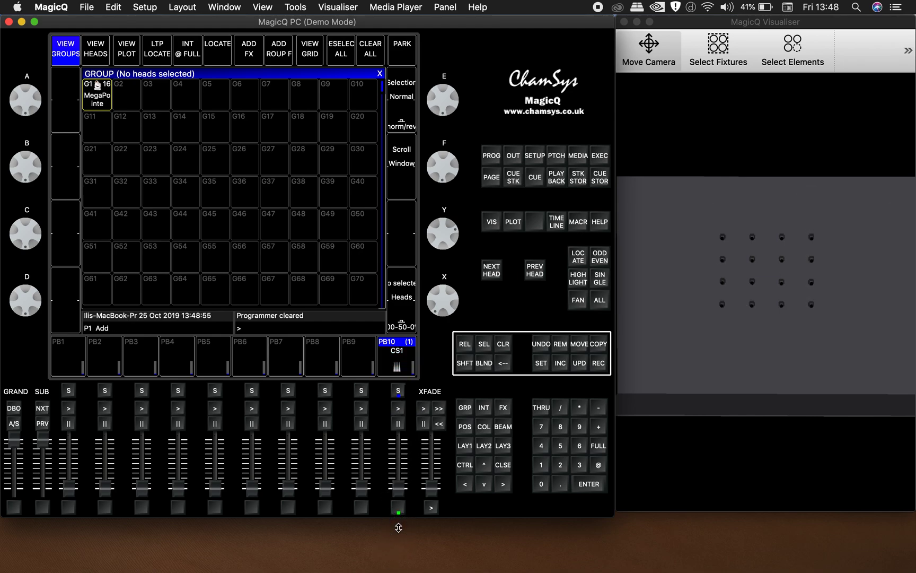
- Select and locate the MegaPointe group, and reverse its head selection order
{"action": "left_click", "coordinate": [460, 409]}
{"action": "left_click", "coordinate": [100, 99]}
{"action": "left_click", "coordinate": [578, 257]}
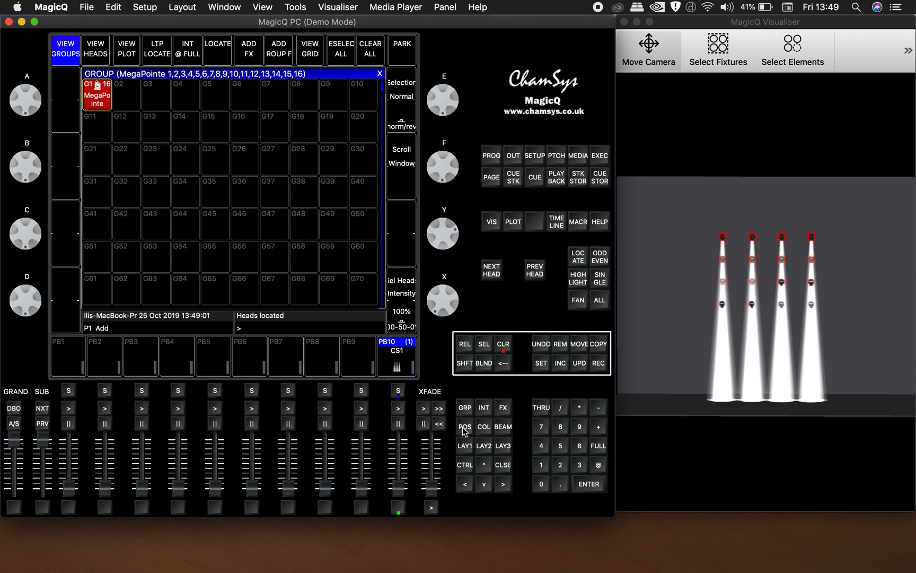
{"action": "left_click", "coordinate": [410, 117]}
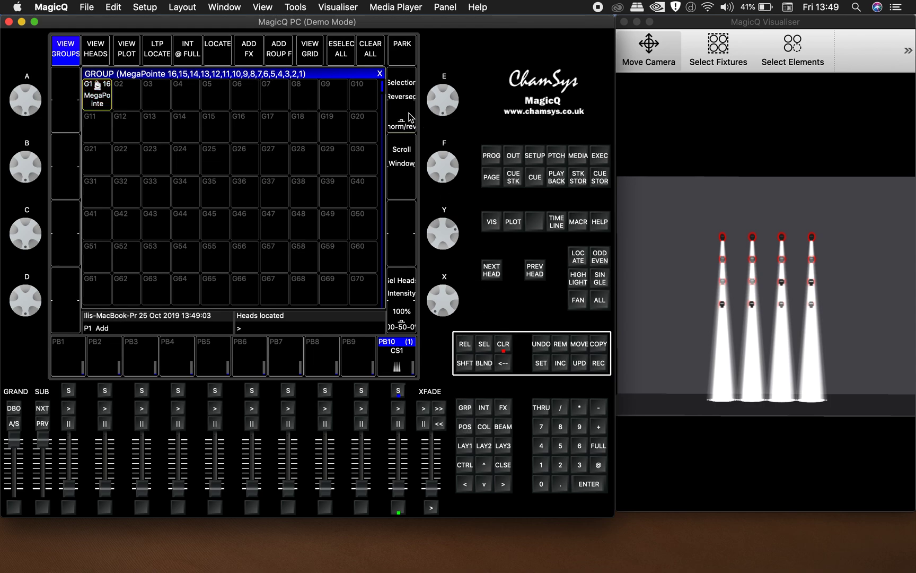
- Fan the reversed head selection asymmetrically in 4 parts
{"action": "left_click", "coordinate": [543, 446]}
{"action": "left_click", "coordinate": [580, 302]}
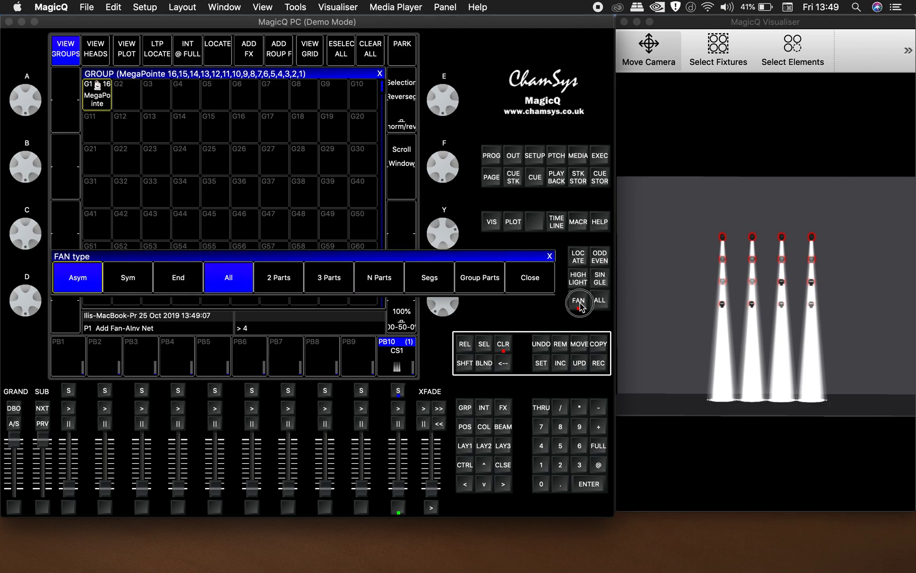
{"action": "left_click", "coordinate": [579, 302]}
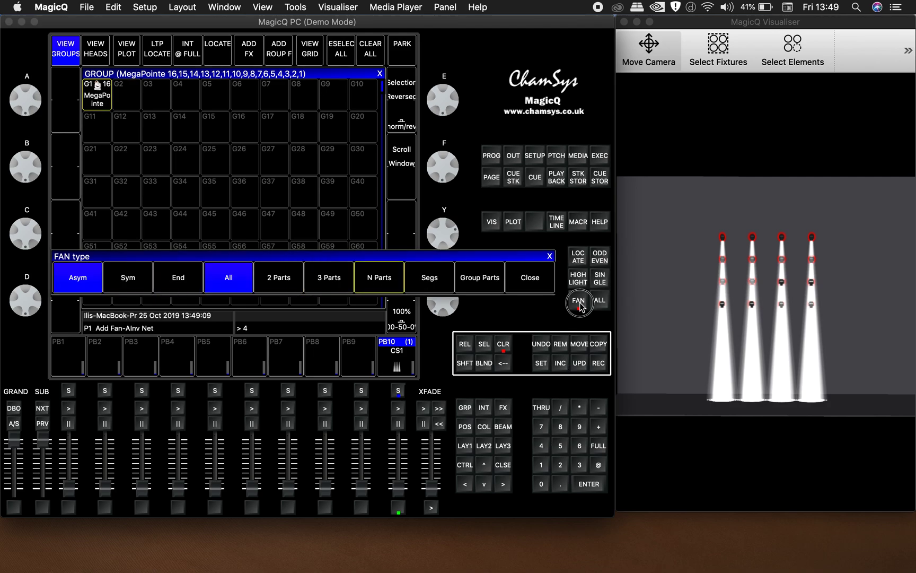
{"action": "left_click", "coordinate": [380, 276]}
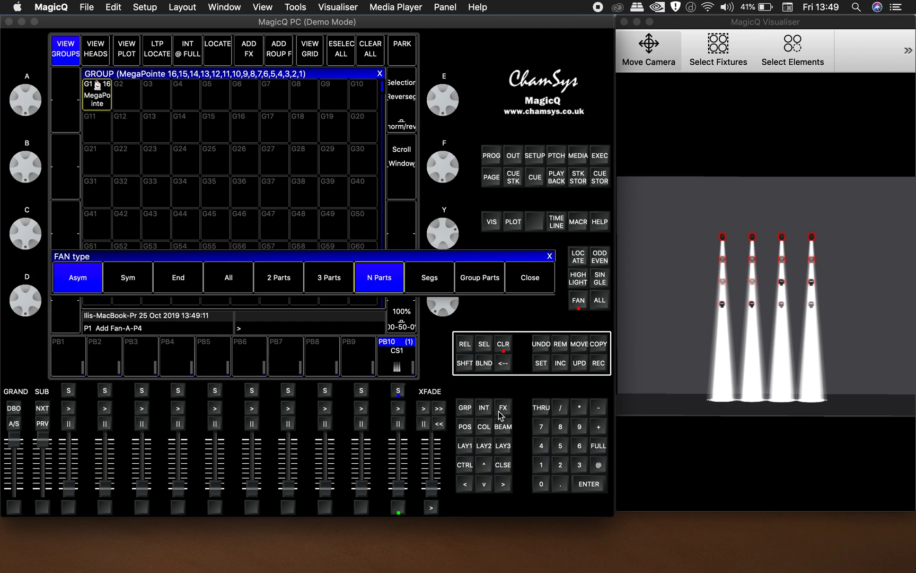
{"action": "left_click", "coordinate": [529, 281]}
- Apply colour palette C21 to the reversed selection with the time entry .5*
{"action": "left_click", "coordinate": [478, 429]}
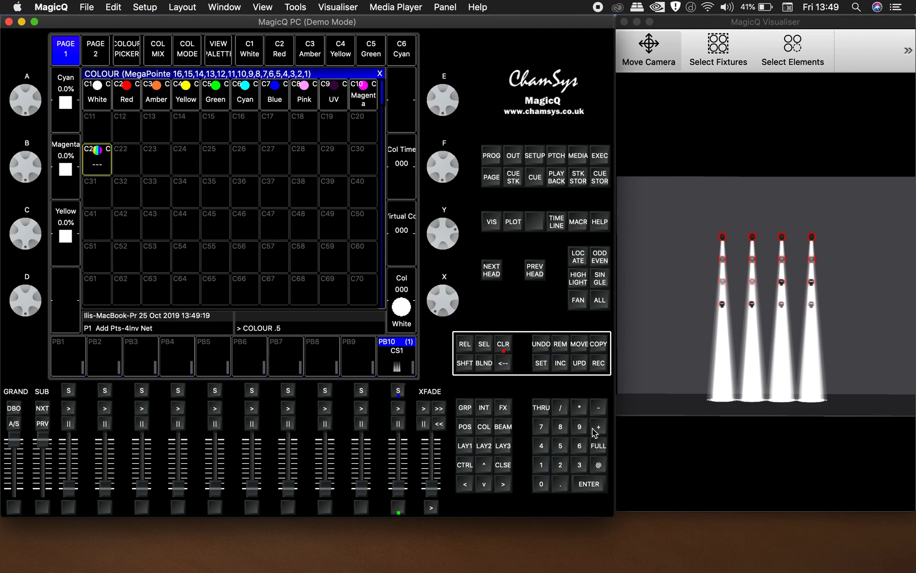
{"action": "left_click", "coordinate": [580, 408]}
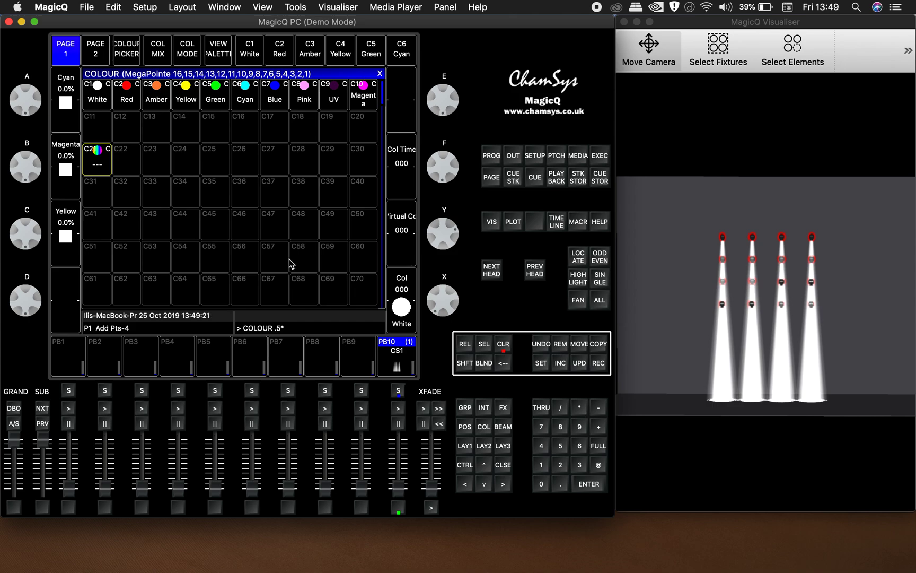
{"action": "left_click", "coordinate": [97, 154]}
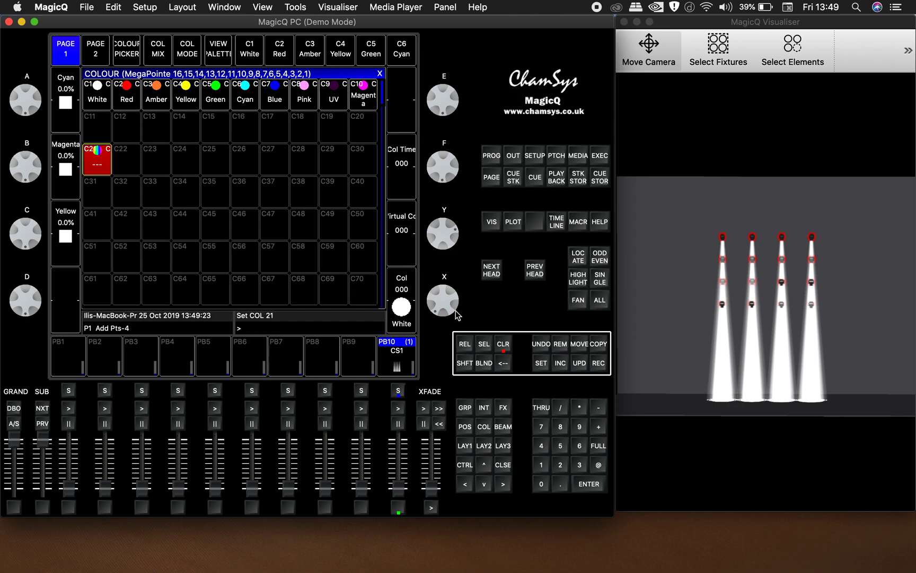
- Record only the colour attributes as a cue stack in the Execute cell immediately after CS3, and clear the programmer
{"action": "left_click", "coordinate": [601, 367], "text": "shift"}
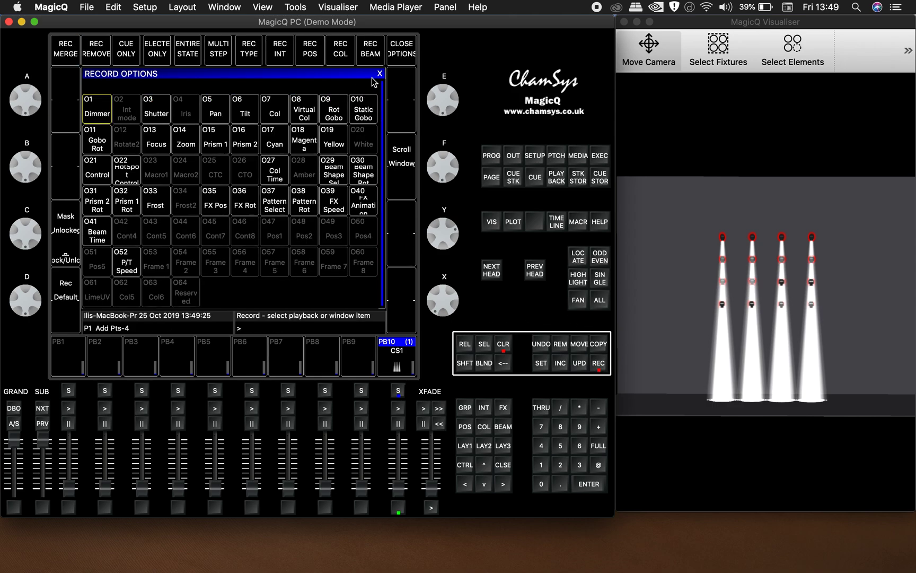
{"action": "left_click", "coordinate": [340, 59]}
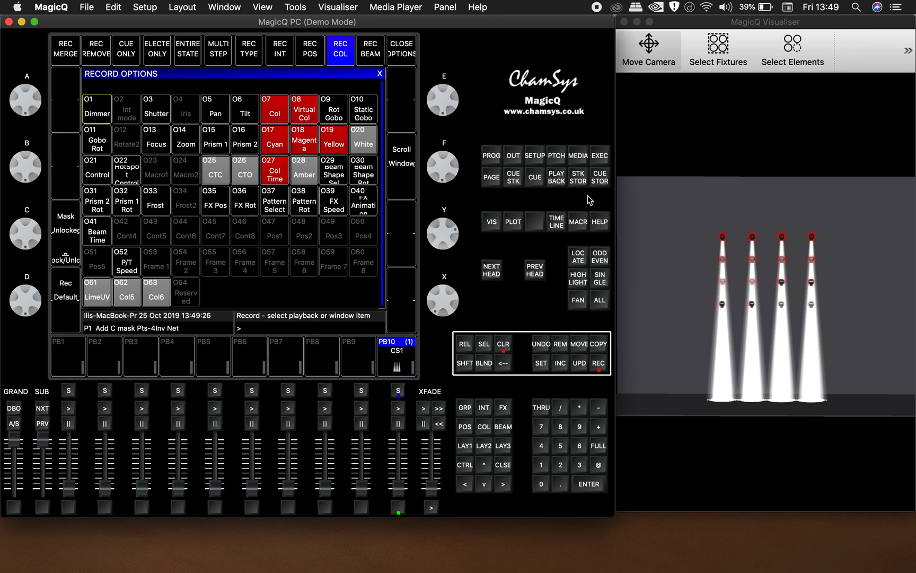
{"action": "left_click", "coordinate": [599, 155]}
{"action": "left_click", "coordinate": [318, 125]}
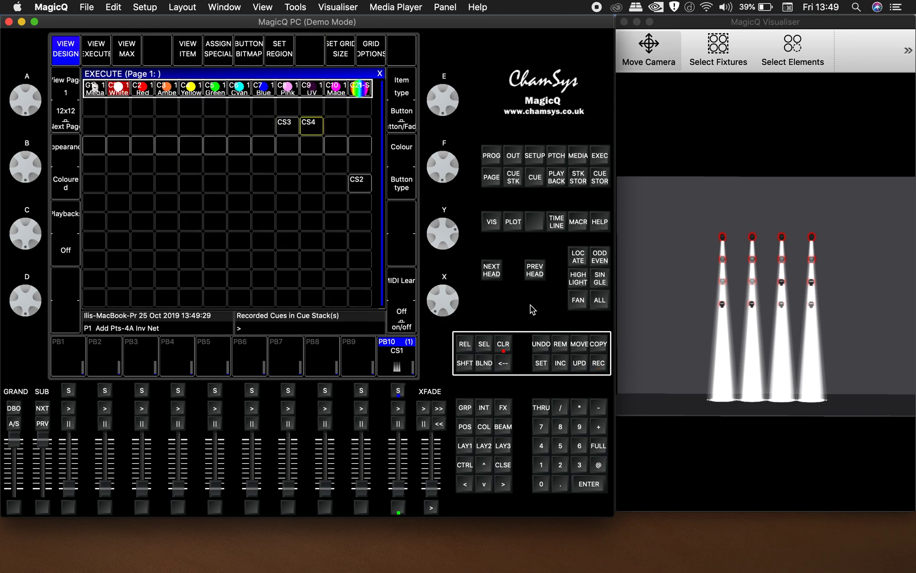
{"action": "left_click", "coordinate": [507, 345]}
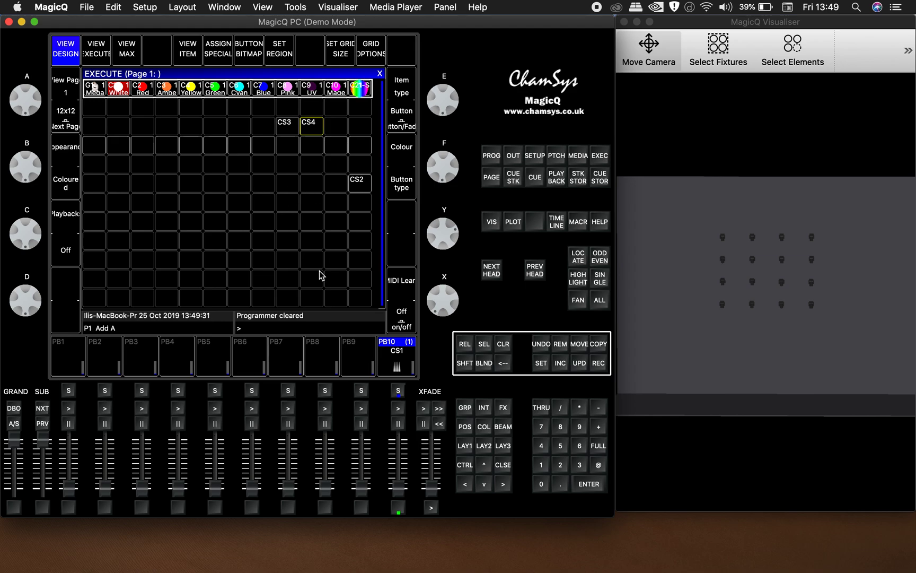
- Raise the PB10 playback fader to full and activate cue stack CS2 on the Execute page
{"action": "left_click", "coordinate": [400, 484]}
{"action": "left_click_drag", "start_coordinate": [400, 483], "coordinate": [399, 440]}
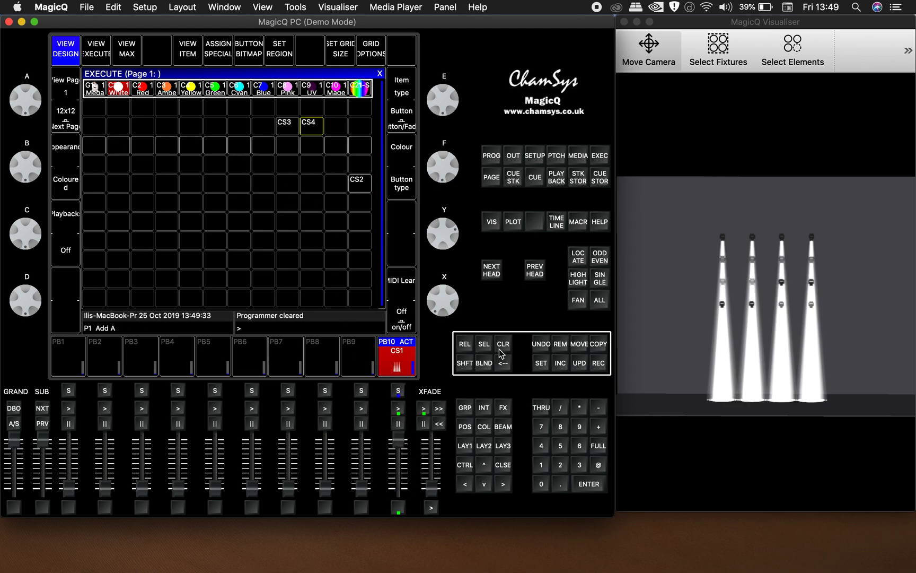
{"action": "left_click", "coordinate": [368, 182]}
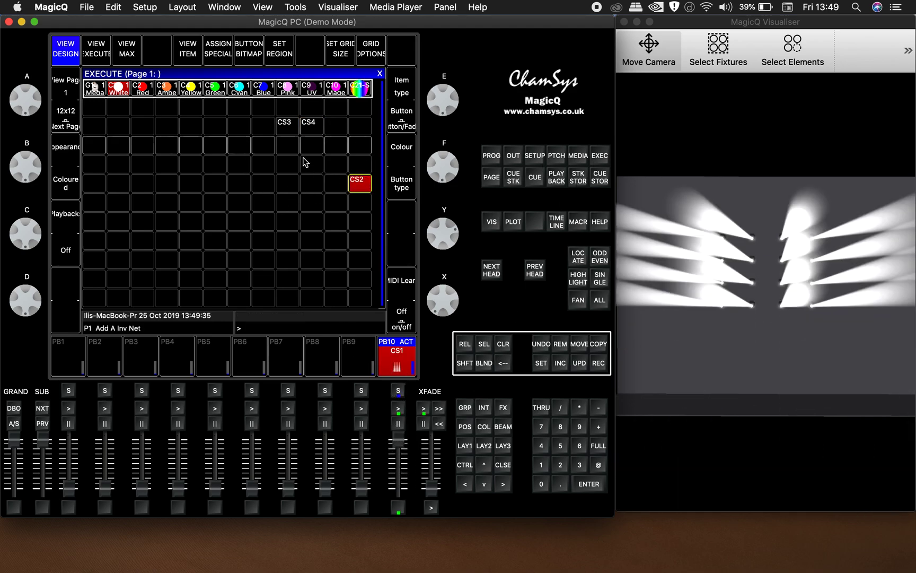
- Test the CS3 fanned colour change by choosing Red, activating CS3 and switching the linked colour to White
{"action": "left_click", "coordinate": [144, 88]}
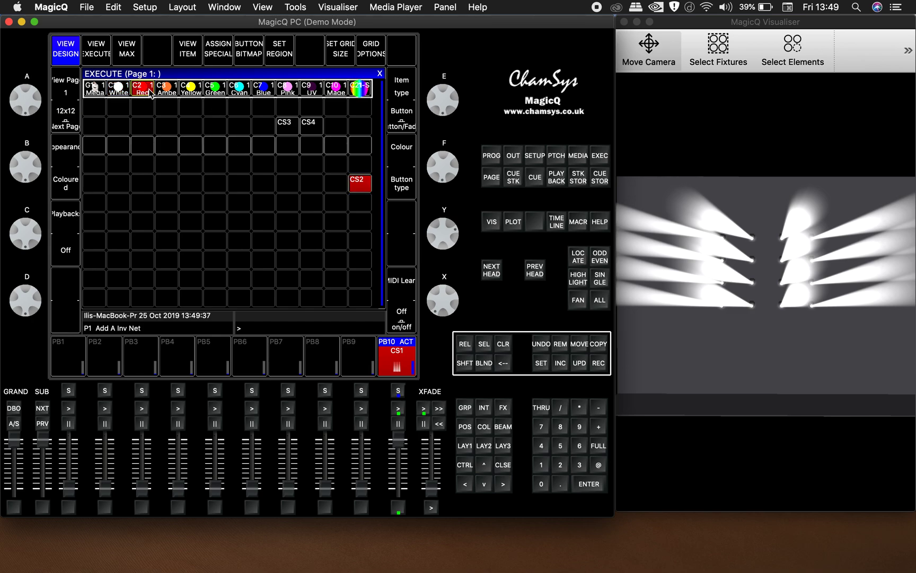
{"action": "left_click", "coordinate": [285, 123]}
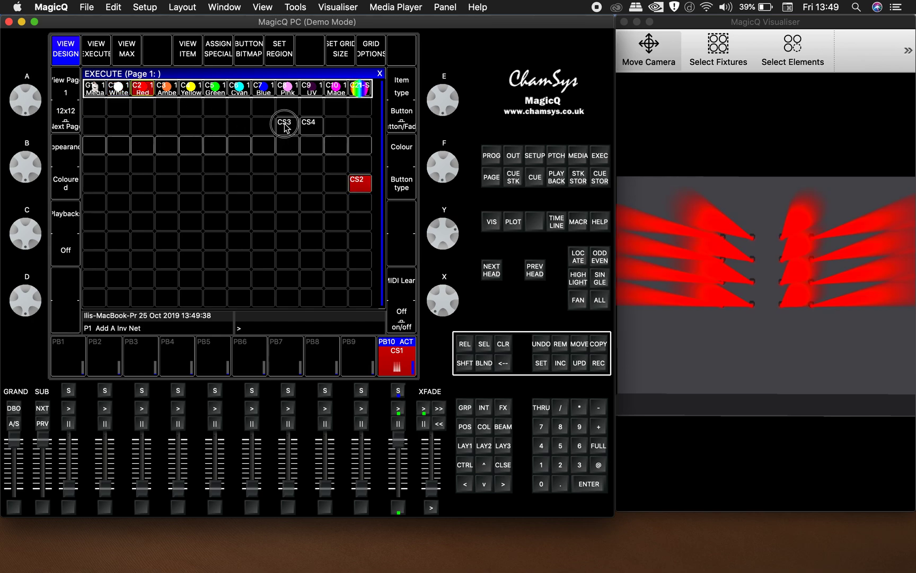
{"action": "left_click", "coordinate": [119, 89]}
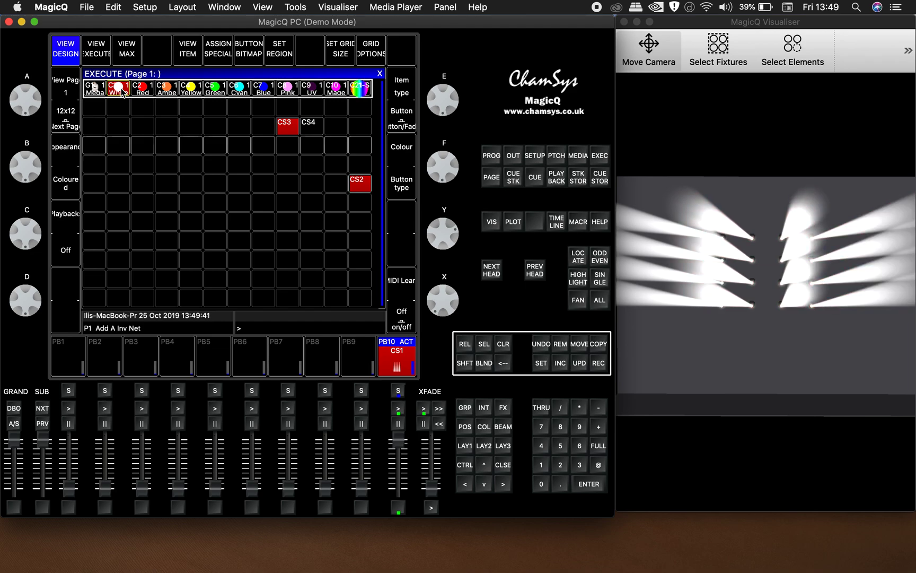
- Activate cue stack CS4 and switch the linked colour to Red to test the reversed fanned timing
{"action": "left_click", "coordinate": [314, 126]}
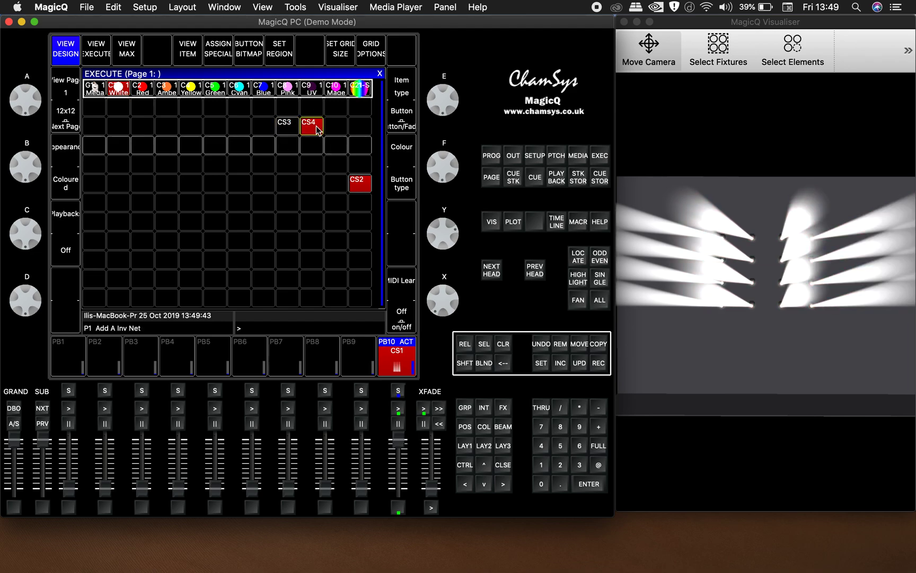
{"action": "left_click", "coordinate": [147, 91]}
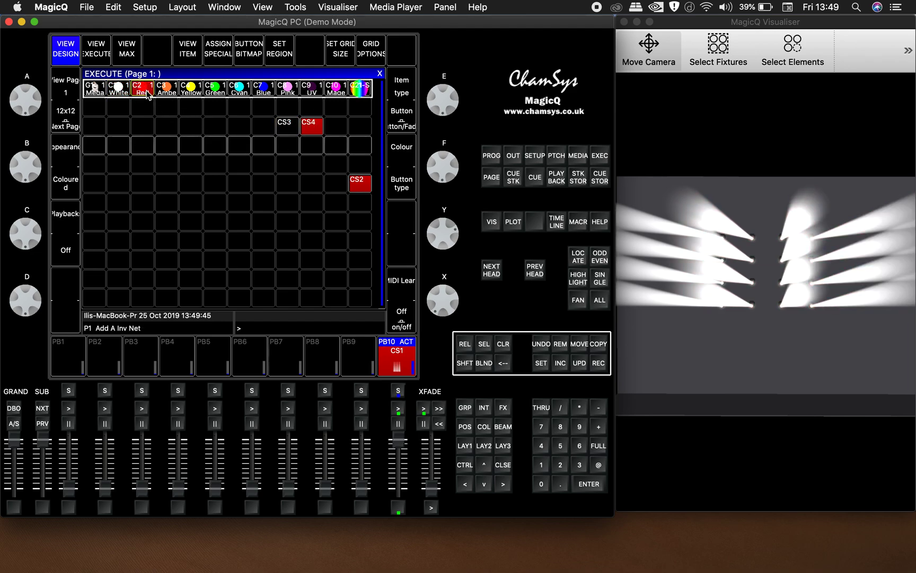